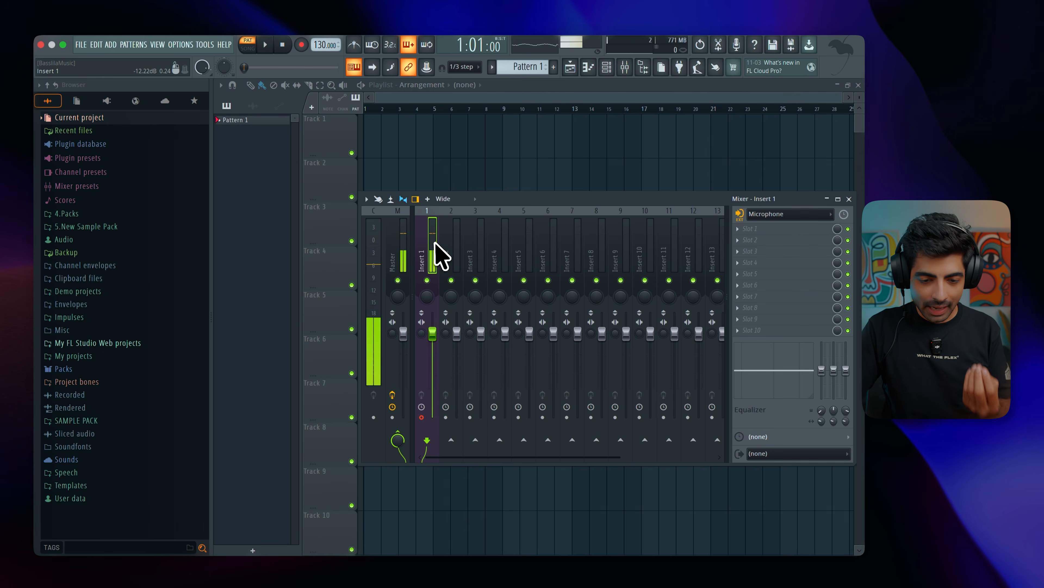
# Set the external audio input of mixer Insert 1 to (none) and close the mixer.
pyautogui.click(781, 214)
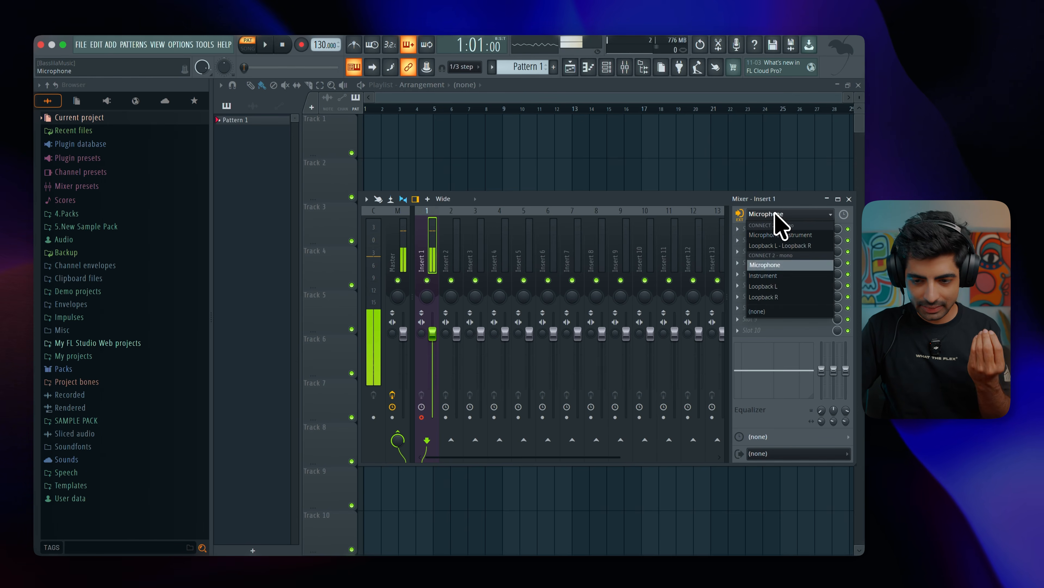
pyautogui.click(760, 311)
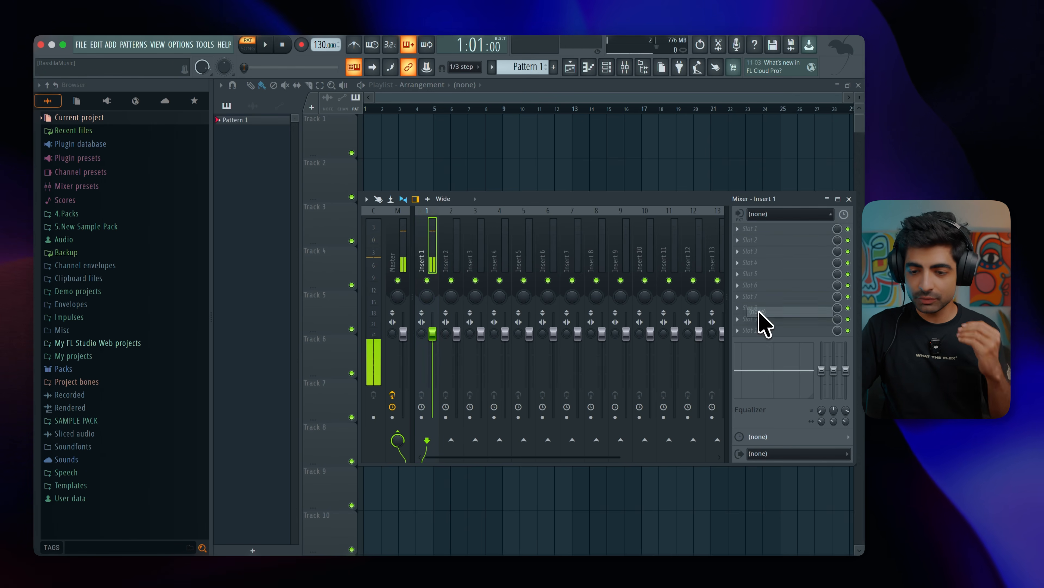
pyautogui.click(849, 199)
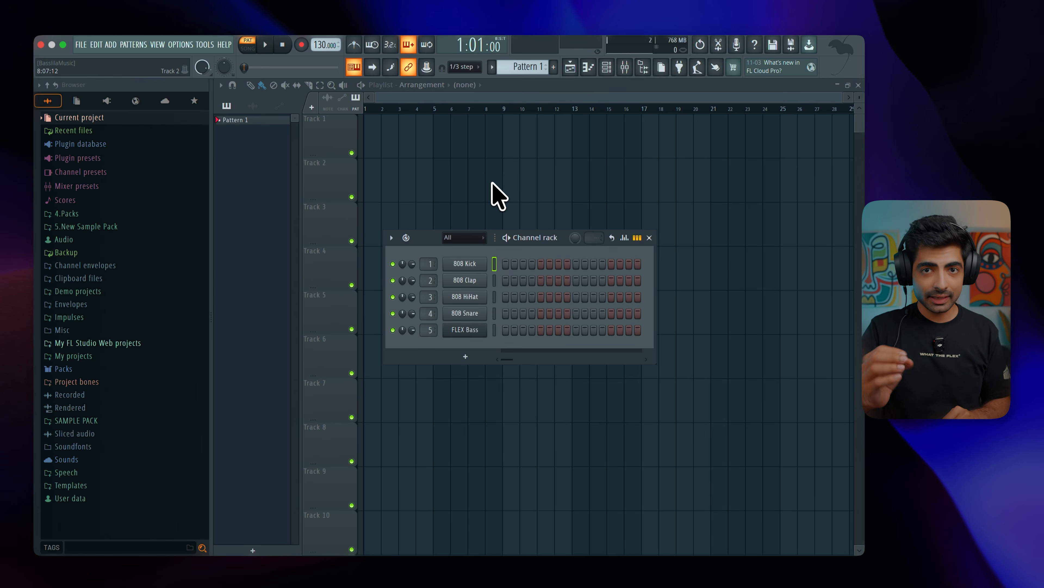
# Place the ES_Sen audio clip at the start of playlist Track 1 and lower its gain to -7.5 dB.
pyautogui.scroll(-1, 393, 126)
pyautogui.scroll(-1, 386, 131)
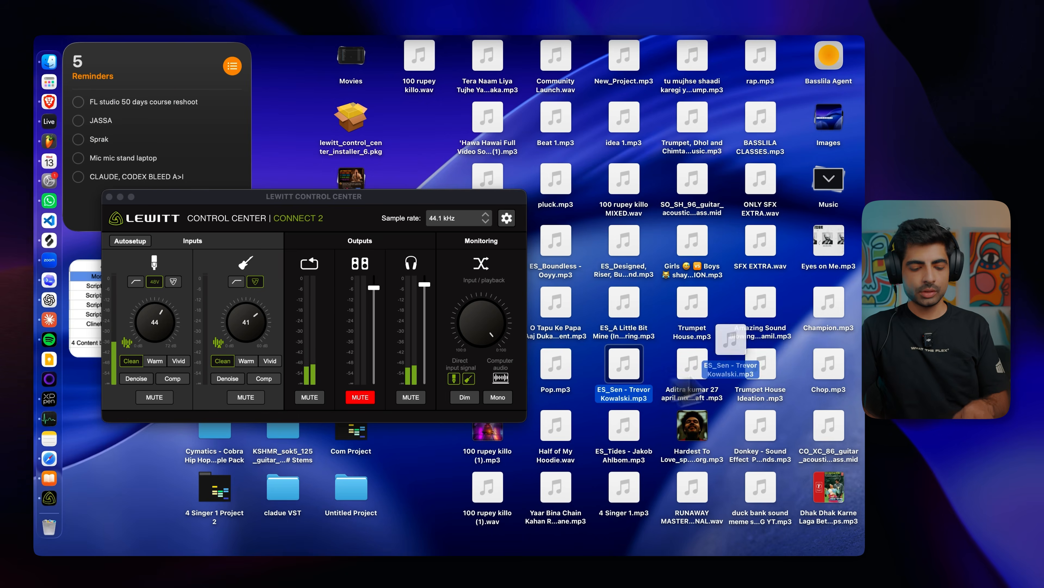
pyautogui.moveTo(783, 358); pyautogui.dragTo(453, 138)
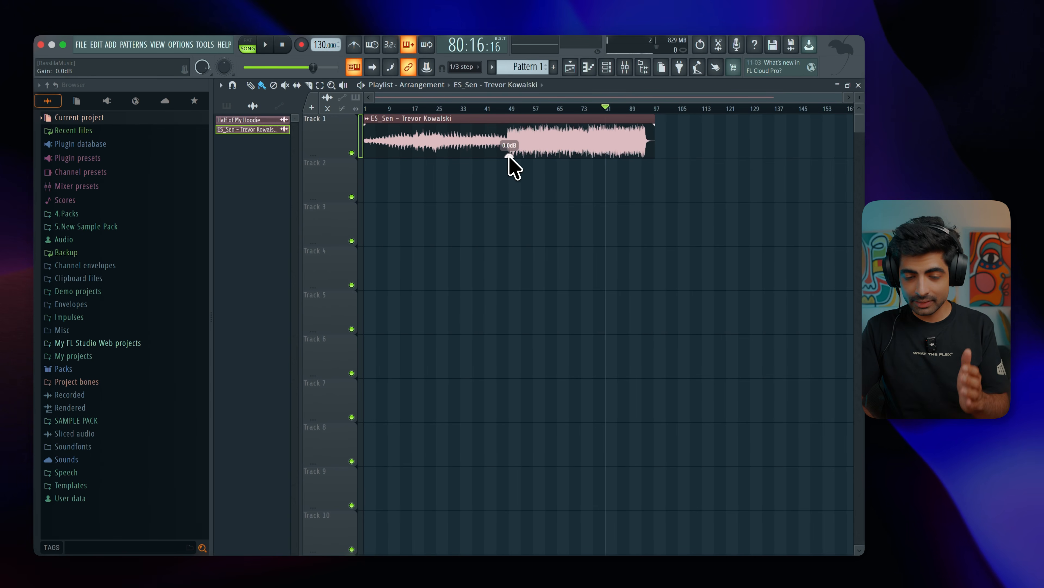
pyautogui.moveTo(510, 155); pyautogui.dragTo(511, 186)
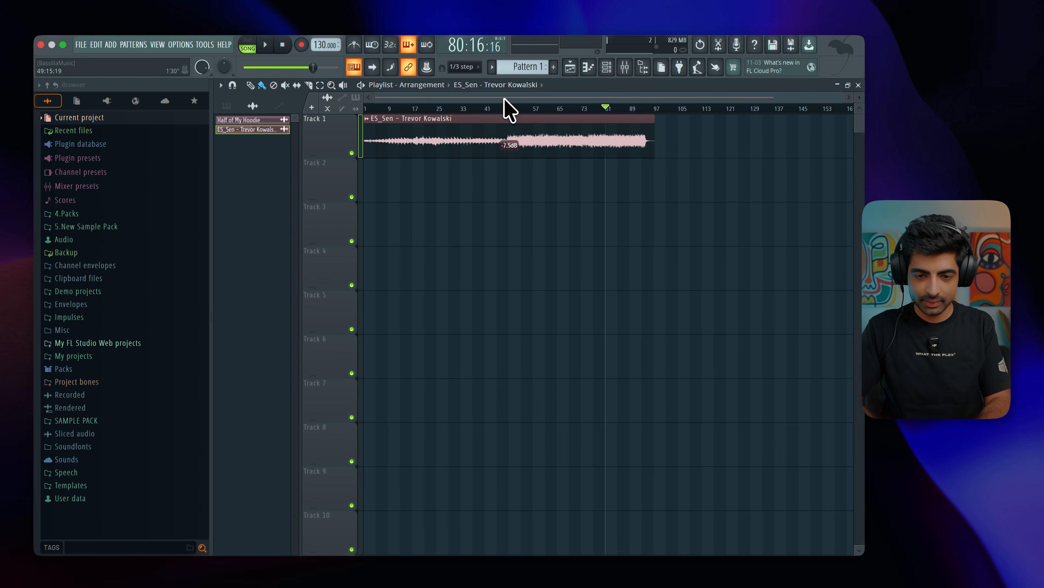
pyautogui.moveTo(508, 107); pyautogui.dragTo(577, 120)
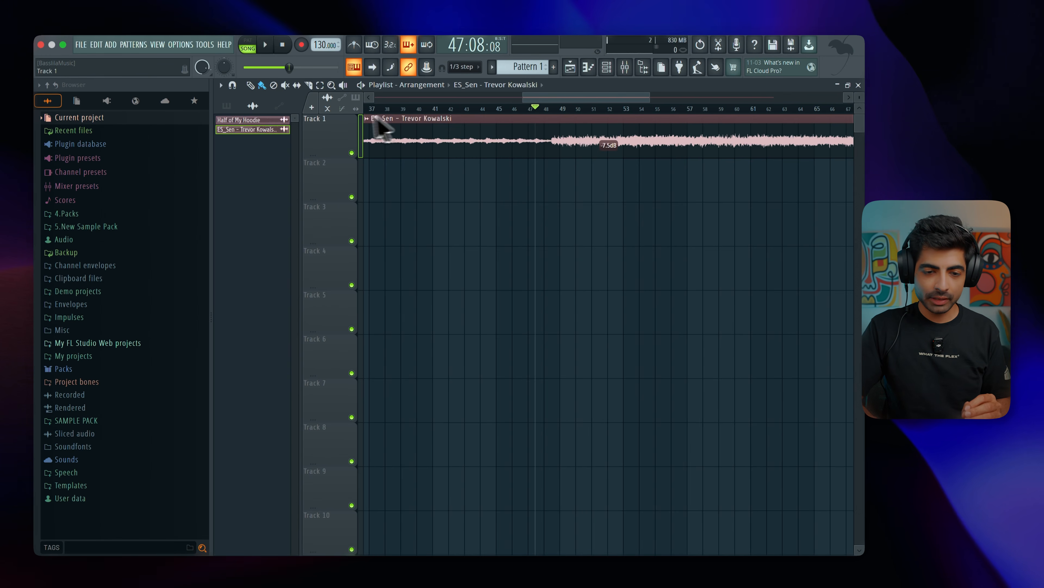
# Add two audio tracks below Track 1, checking the first one's recording and monitoring options.
pyautogui.click(312, 108)
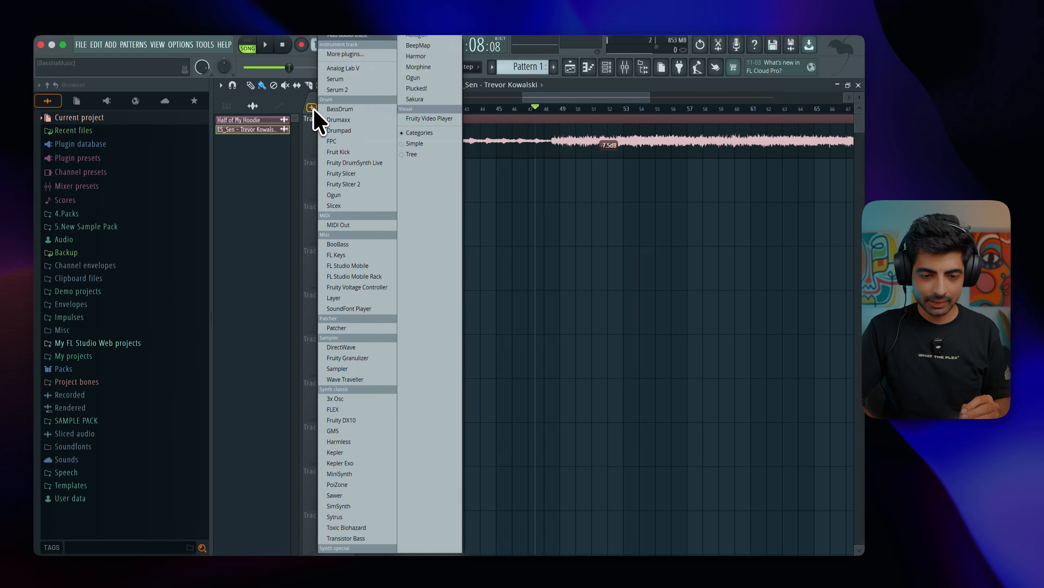
pyautogui.click(338, 41)
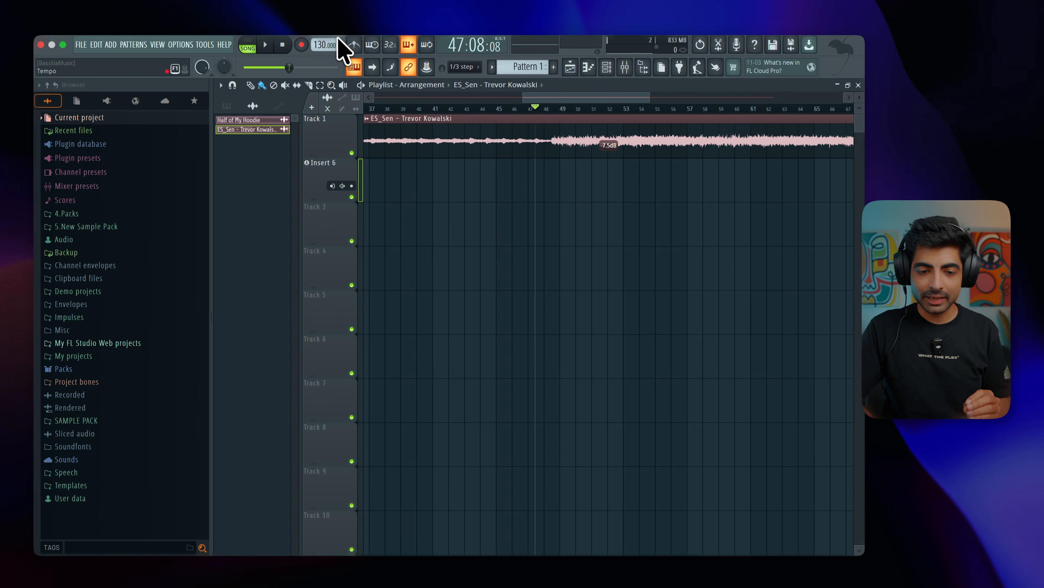
pyautogui.click(345, 187)
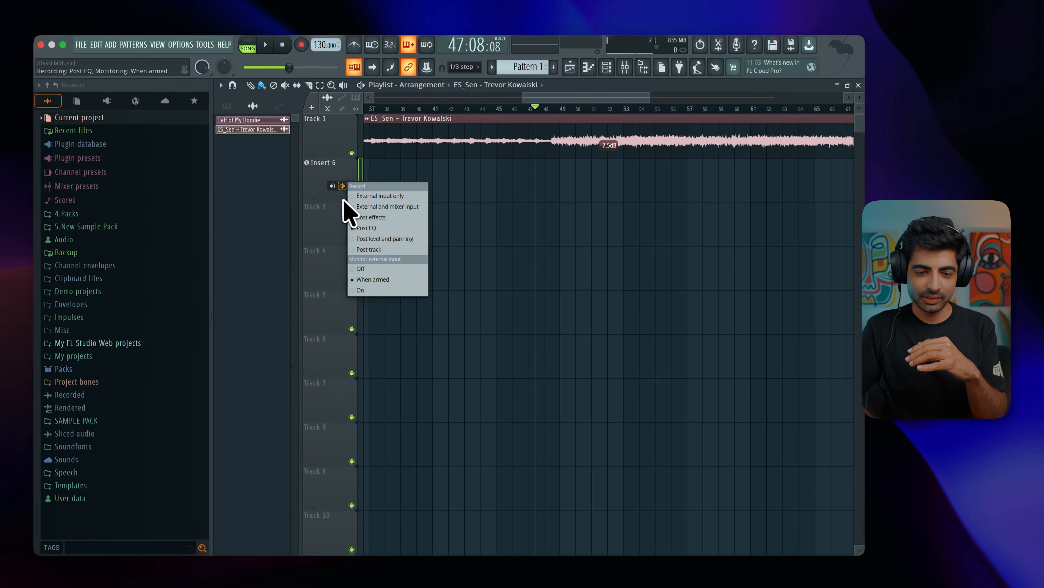
pyautogui.click(339, 200)
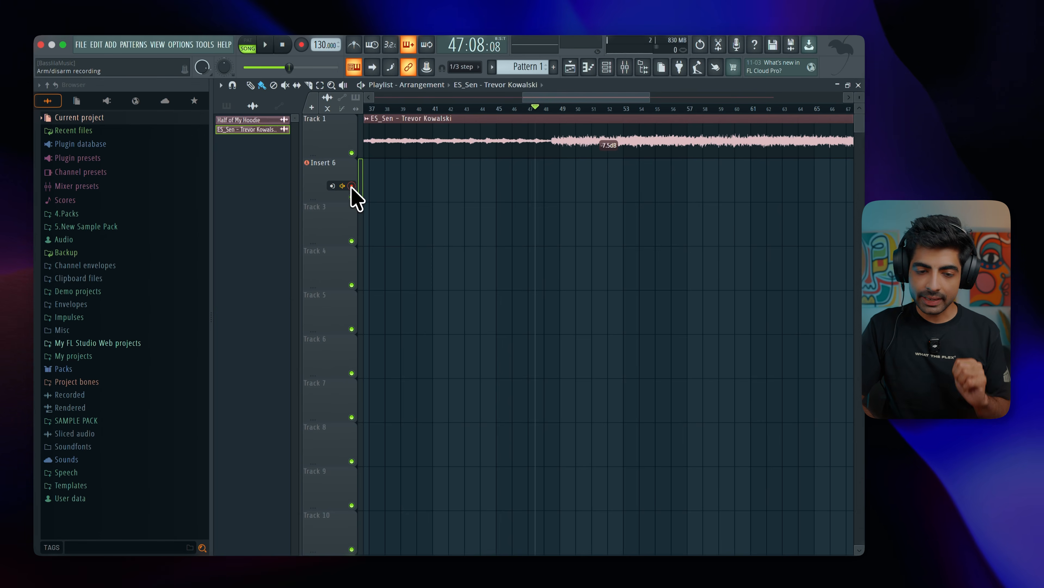
pyautogui.click(312, 107)
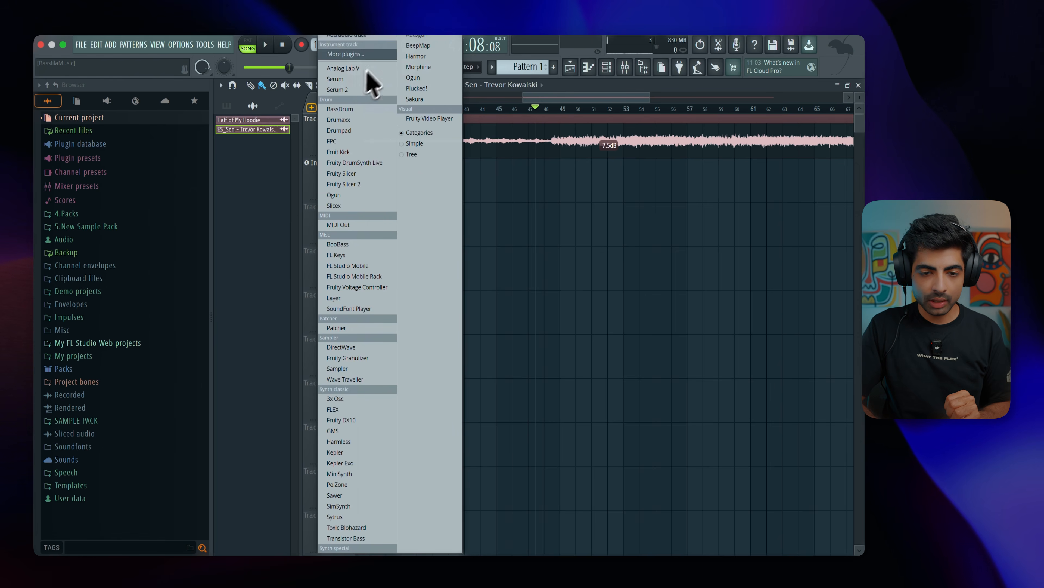
pyautogui.click(366, 38)
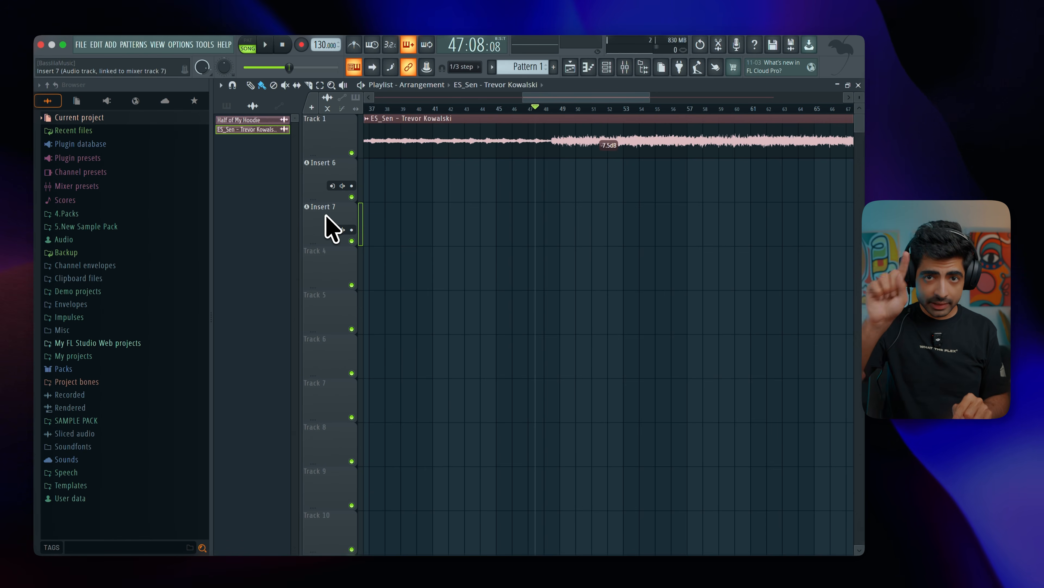
# Enable recording of audio into the playlist as an audio clip and set the REC track's input to the mono Microphone.
pyautogui.click(302, 44)
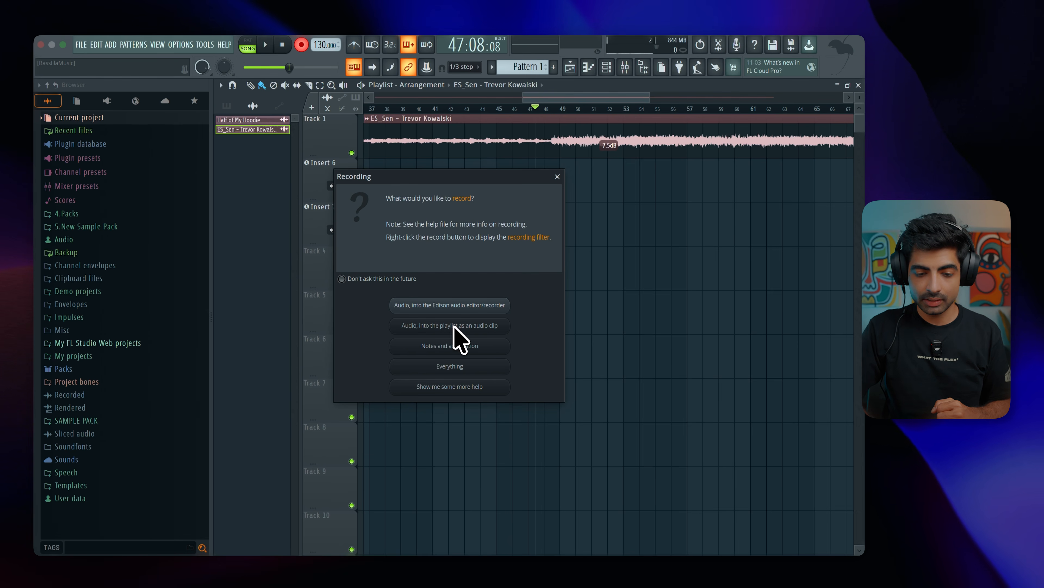
pyautogui.click(478, 327)
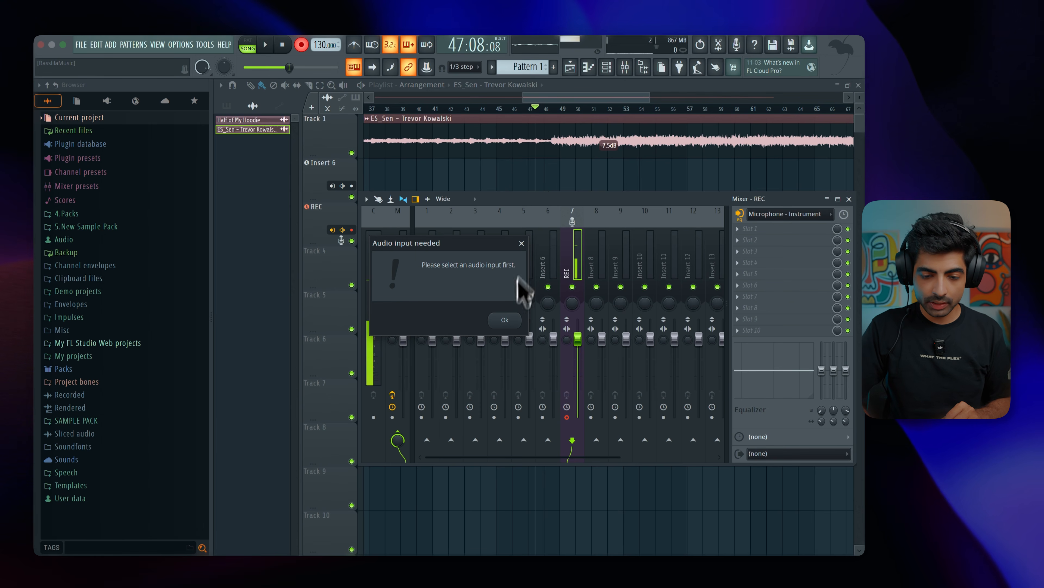
pyautogui.click(505, 319)
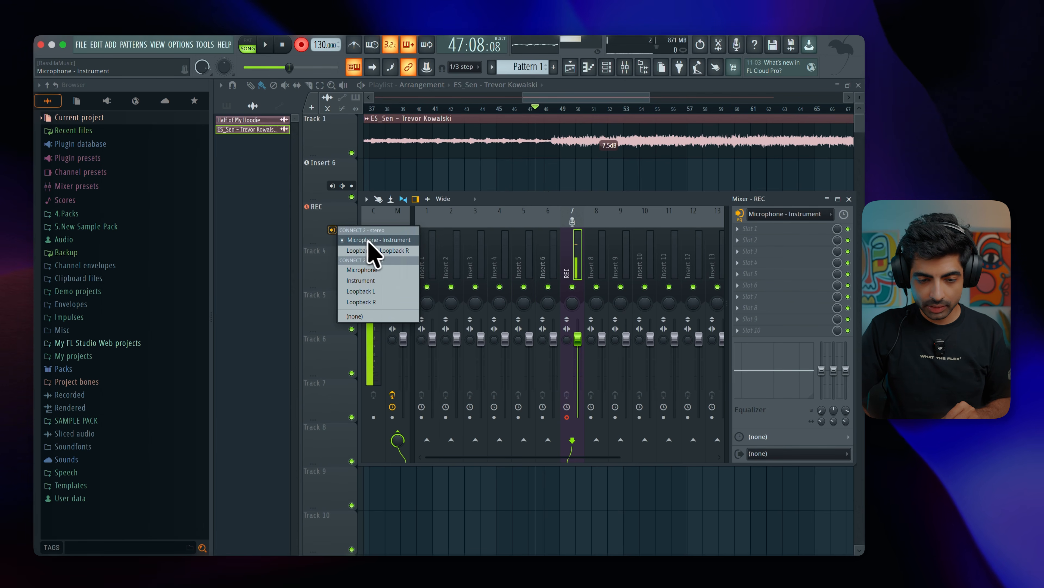
pyautogui.click(372, 272)
pyautogui.press('F9')
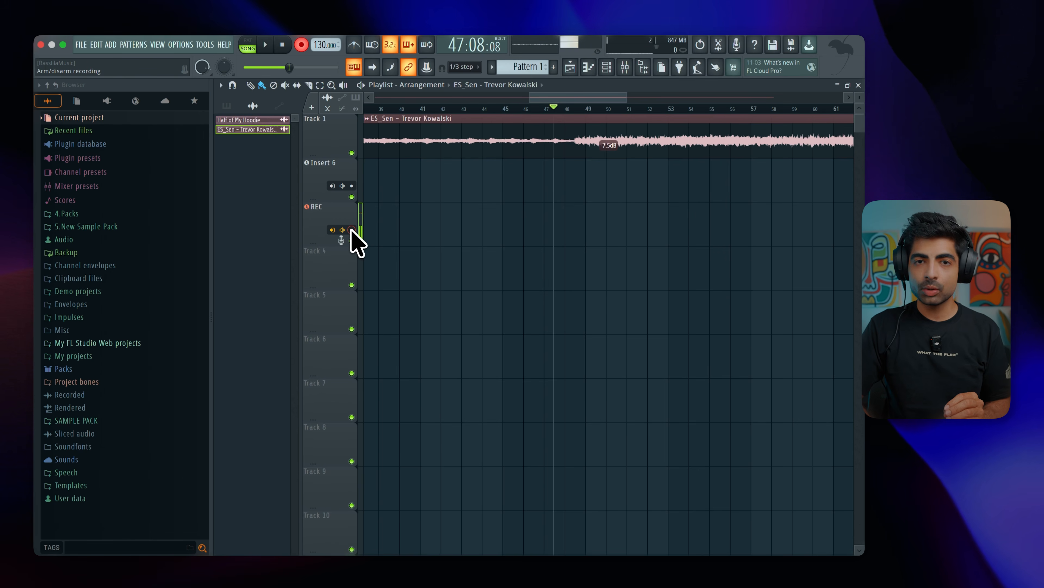
# Arm Insert 6 alongside REC and record a short take on both tracks.
pyautogui.click(351, 186)
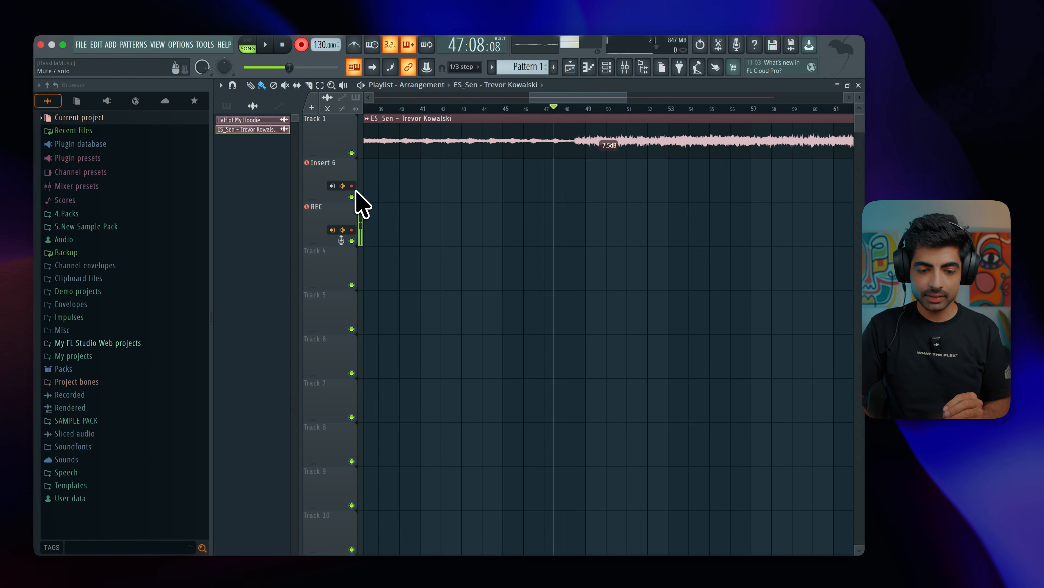
pyautogui.click(265, 45)
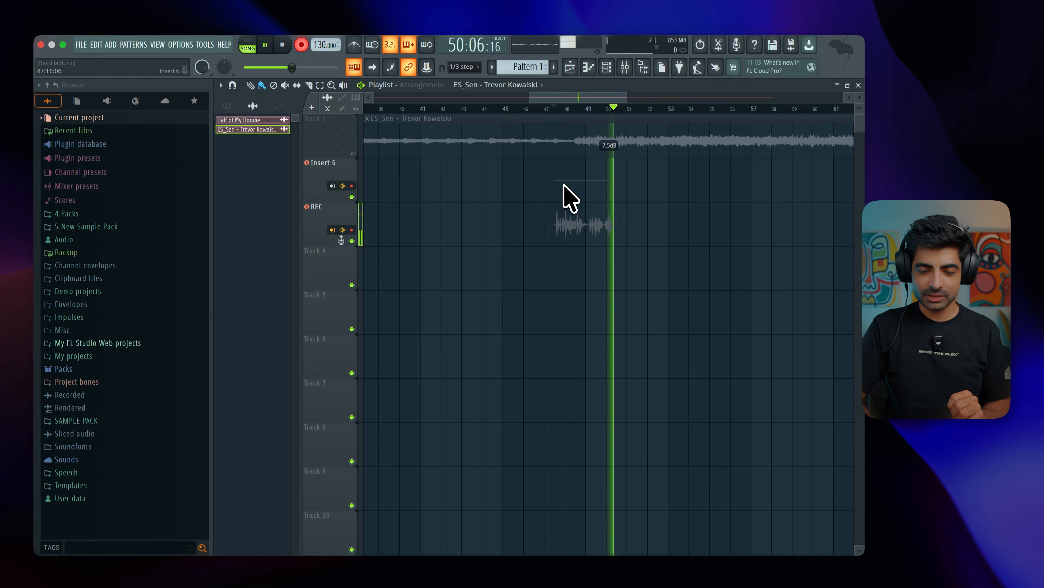
pyautogui.press('space')
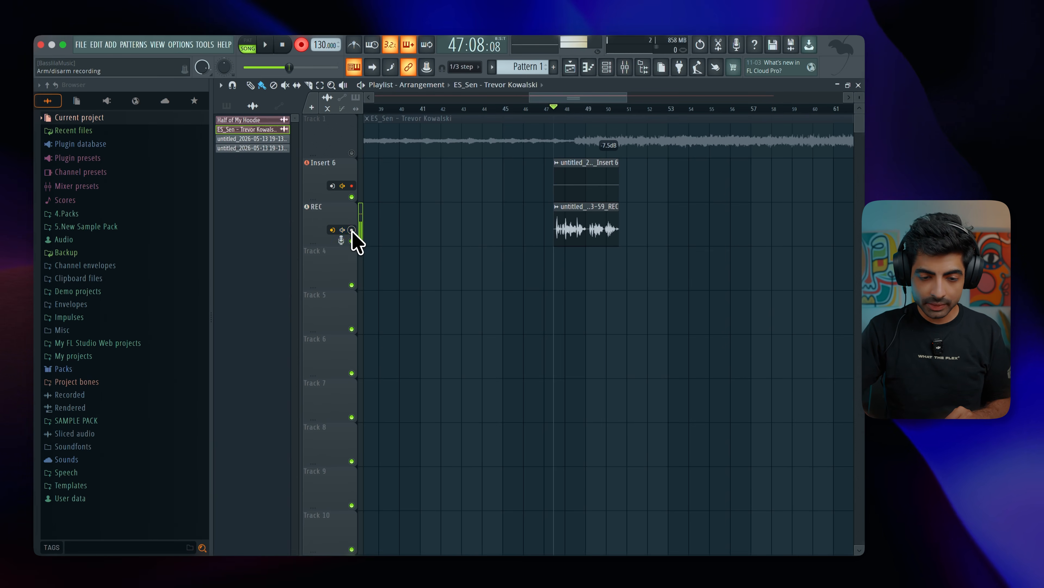
# Delete the recorded clips on both tracks and record a new take with only Insert 6 armed.
pyautogui.rightClick(581, 235)
pyautogui.rightClick(569, 187)
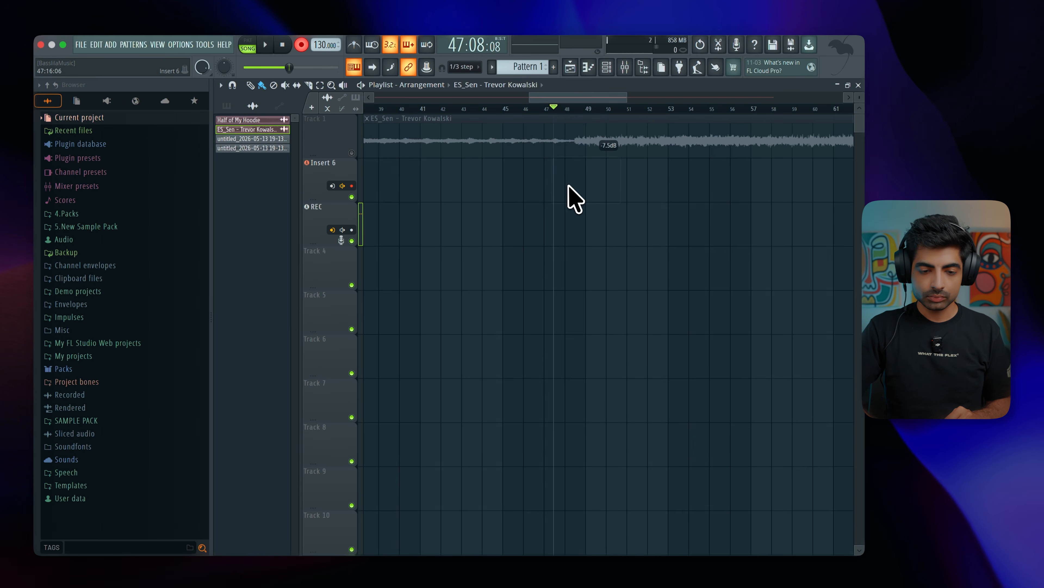
pyautogui.click(265, 44)
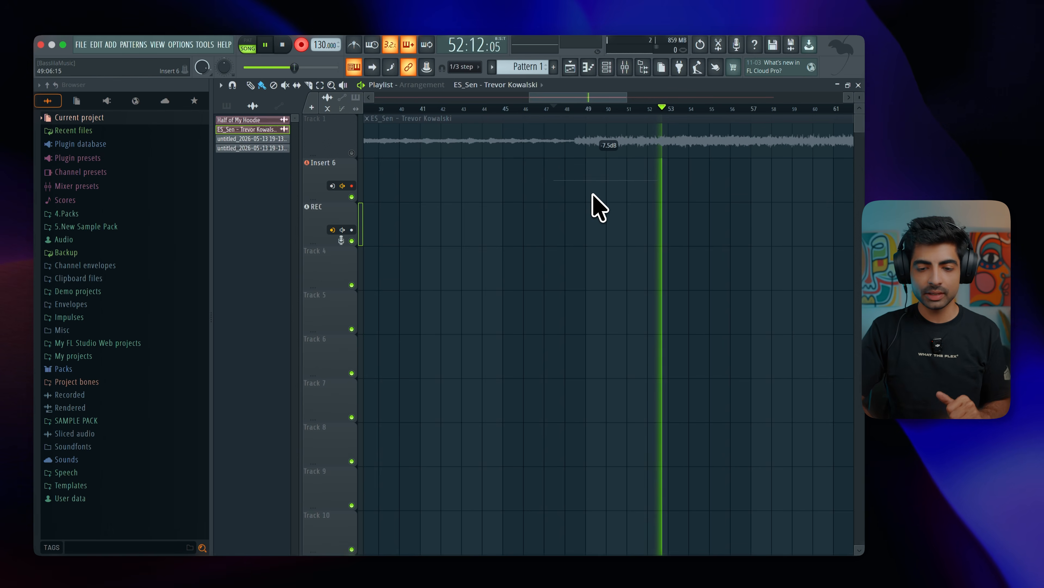
pyautogui.press('space')
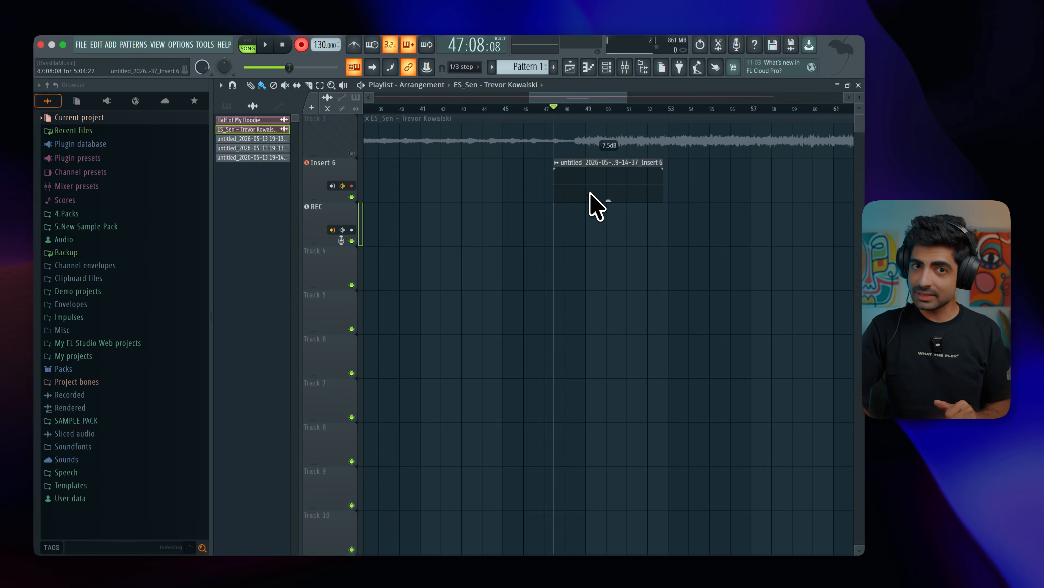
# Set Insert 6's audio input to the mono Microphone and delete the silent clip on that track.
pyautogui.click(332, 186)
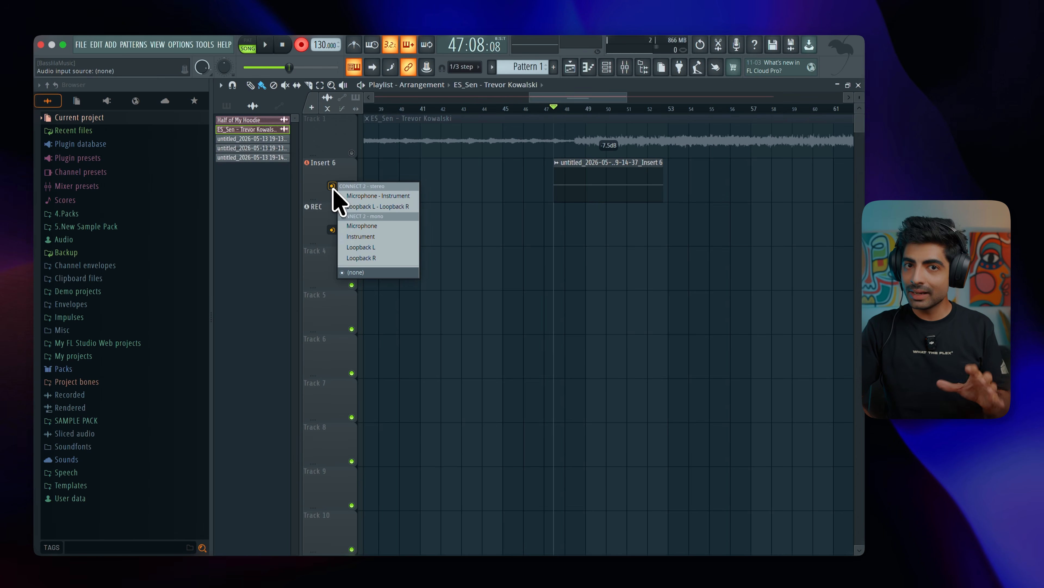
pyautogui.click(369, 229)
pyautogui.click(537, 330)
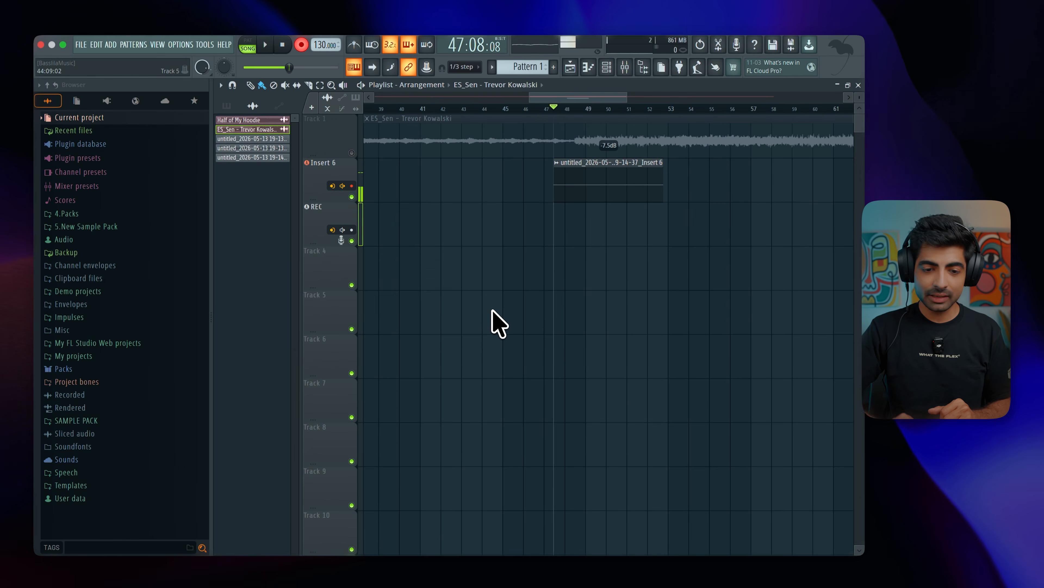
pyautogui.rightClick(574, 187)
# Record a new take on Insert 6, arming the REC track partway through so both capture audio.
pyautogui.click(267, 46)
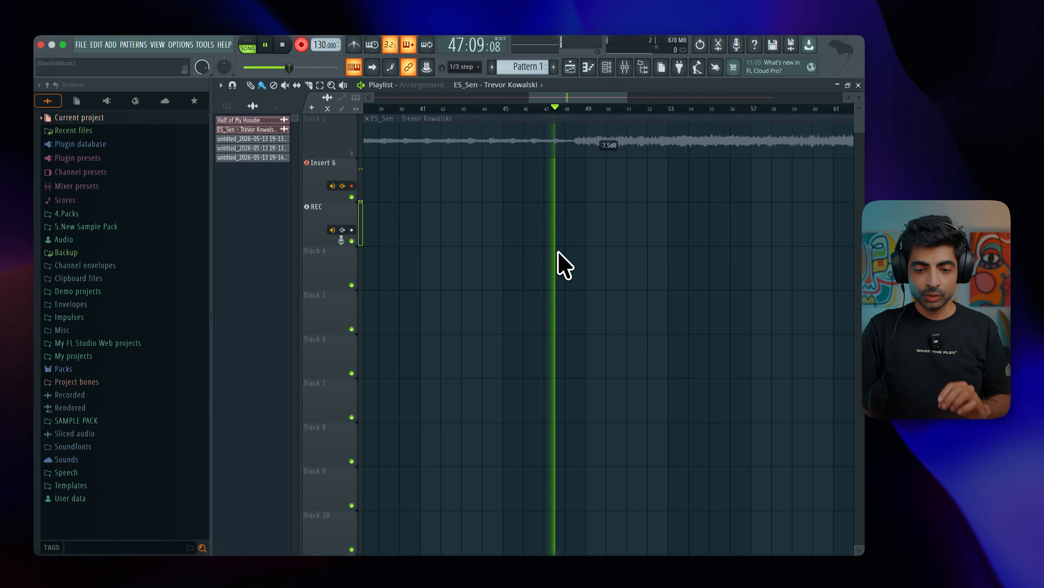
pyautogui.click(352, 230)
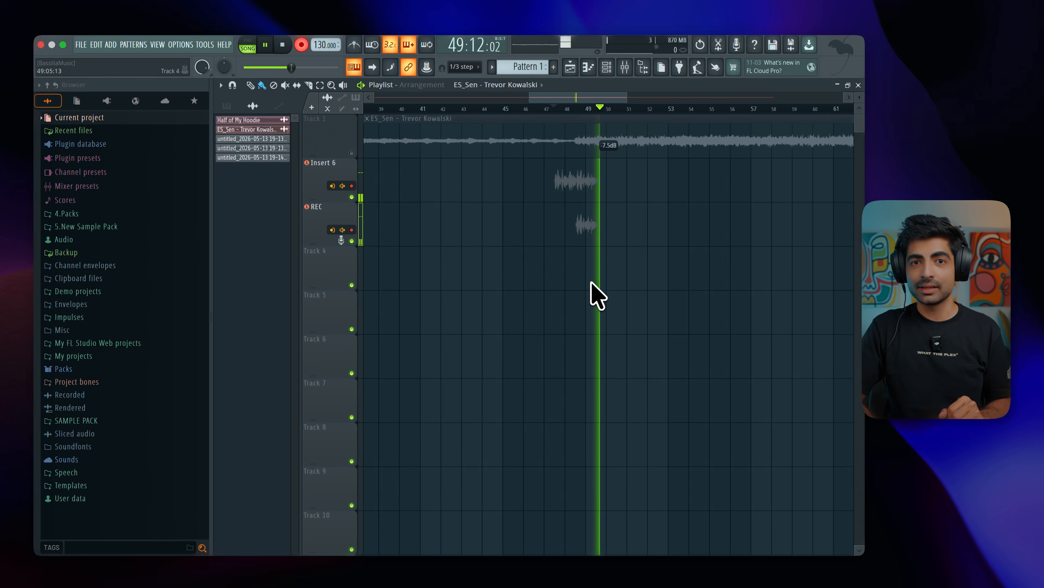
pyautogui.press('space')
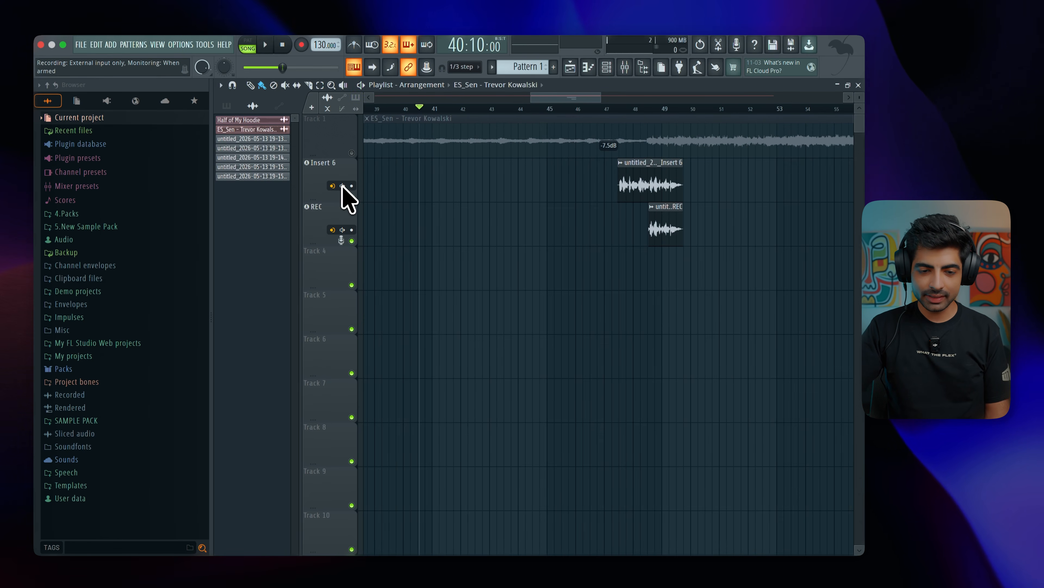
# Try Insert 6 with external input monitoring Off and return it to When armed.
pyautogui.click(343, 185)
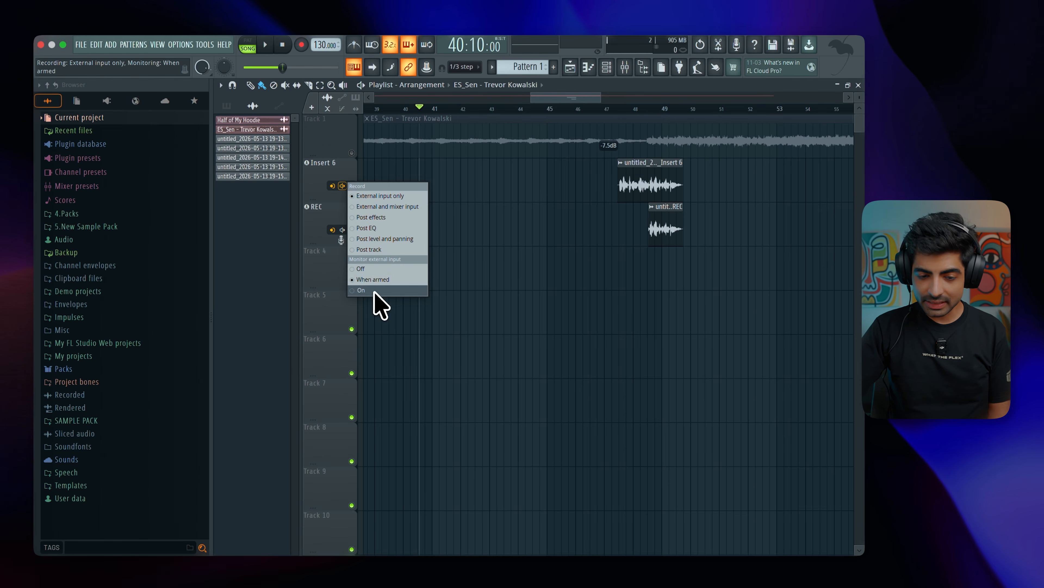
pyautogui.click(361, 271)
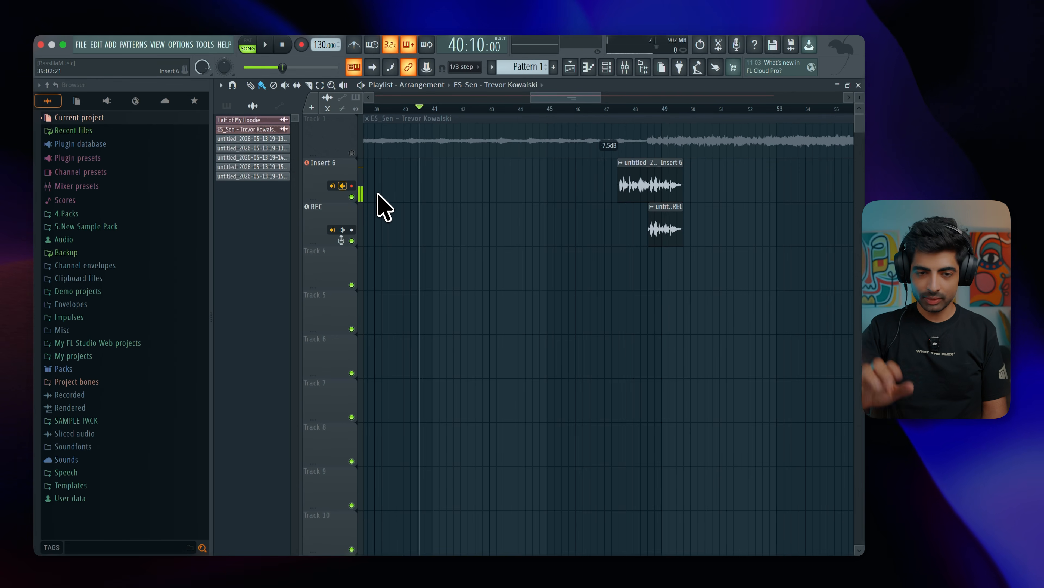
pyautogui.click(342, 186)
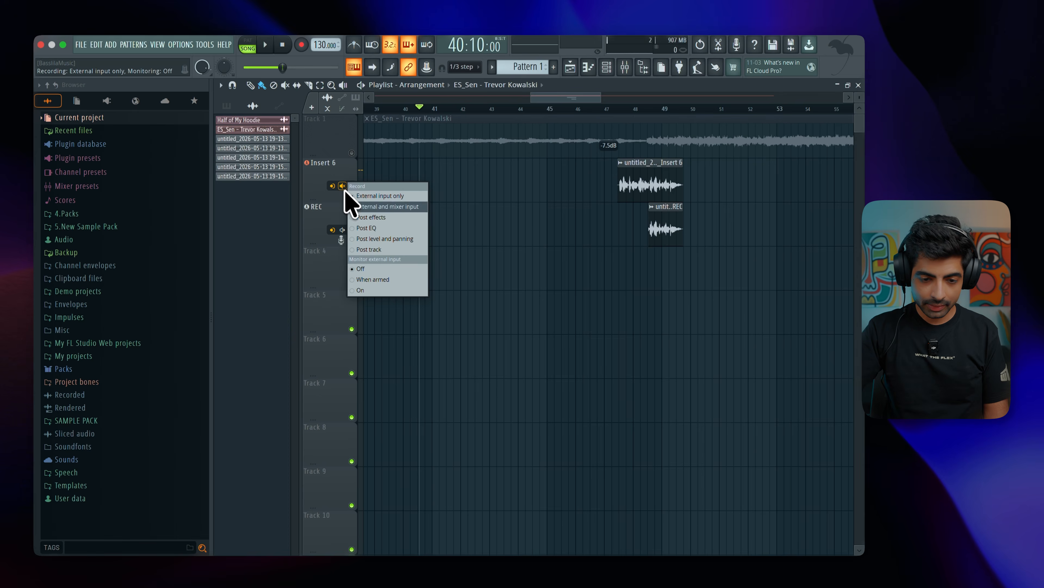
pyautogui.click(372, 280)
# Toggle Insert 6's record arming to test monitoring, and set its external input monitoring to On.
pyautogui.click(351, 186)
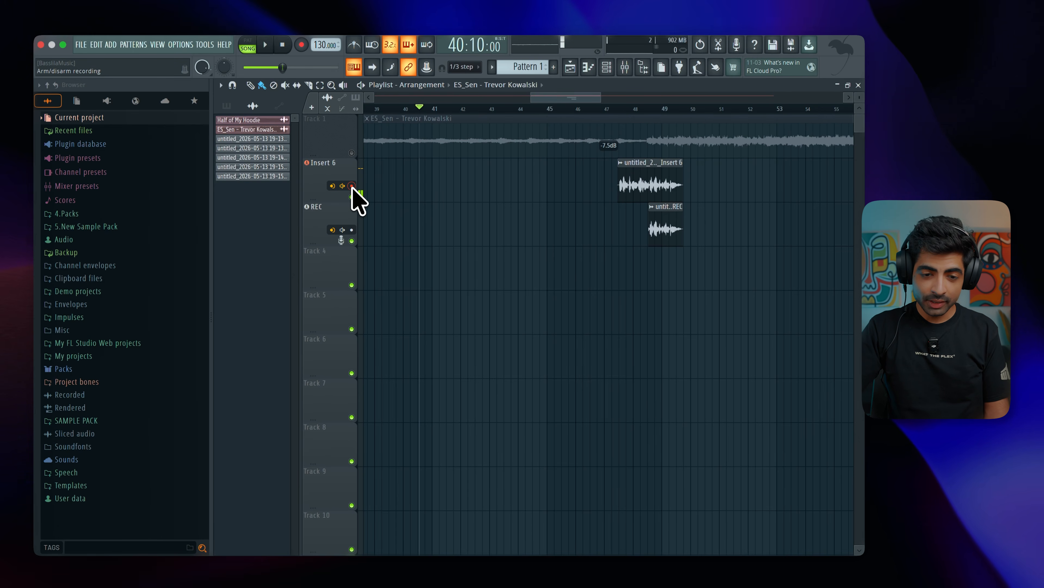
pyautogui.click(351, 186)
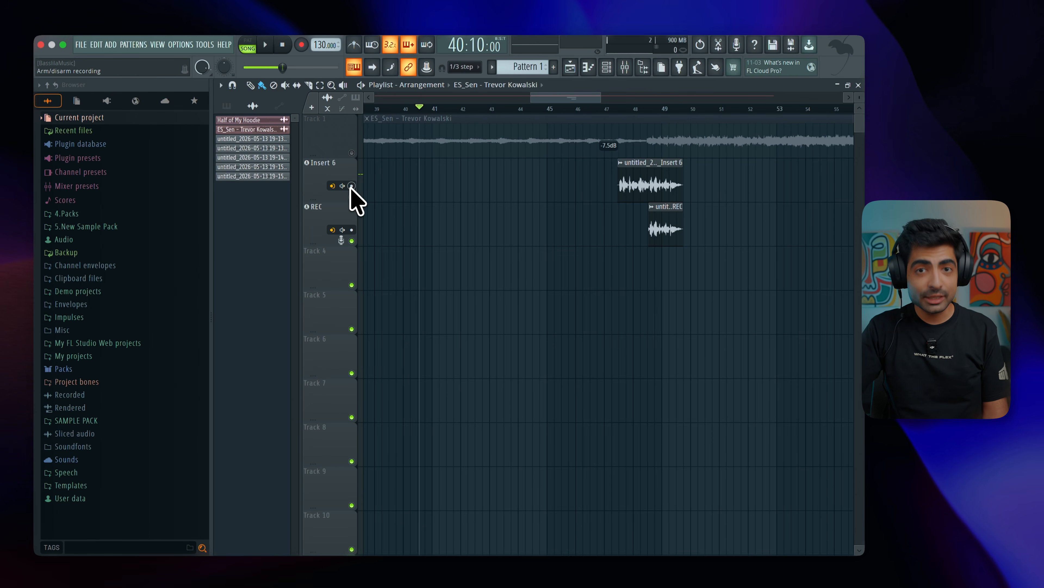
pyautogui.click(351, 185)
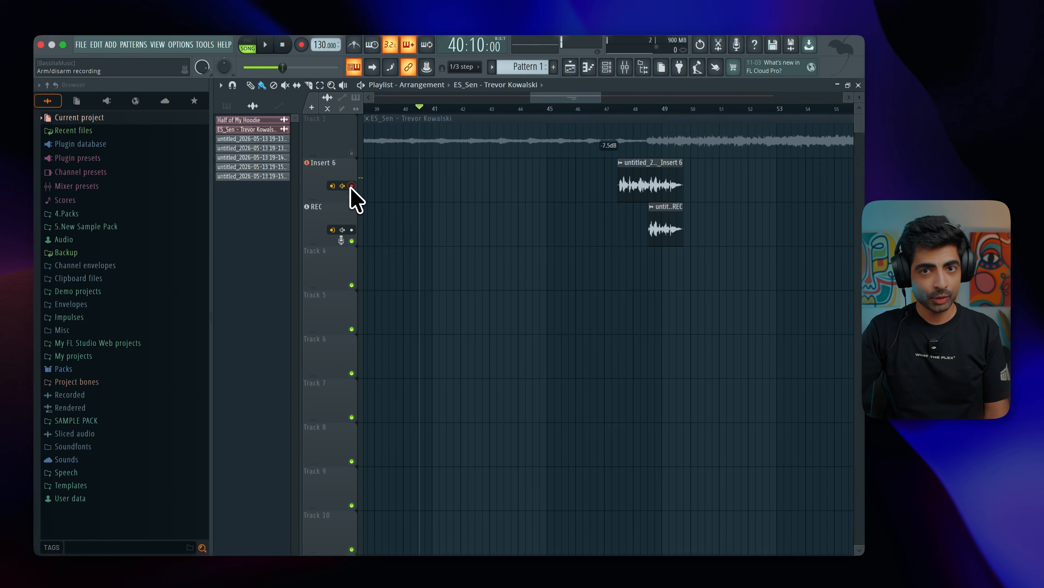
pyautogui.rightClick(343, 191)
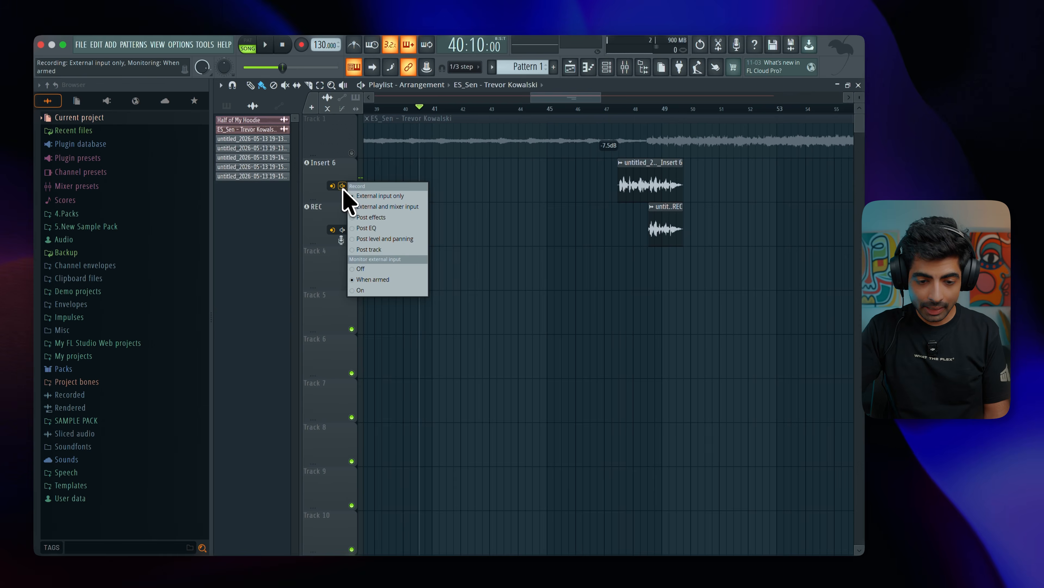
pyautogui.click(362, 290)
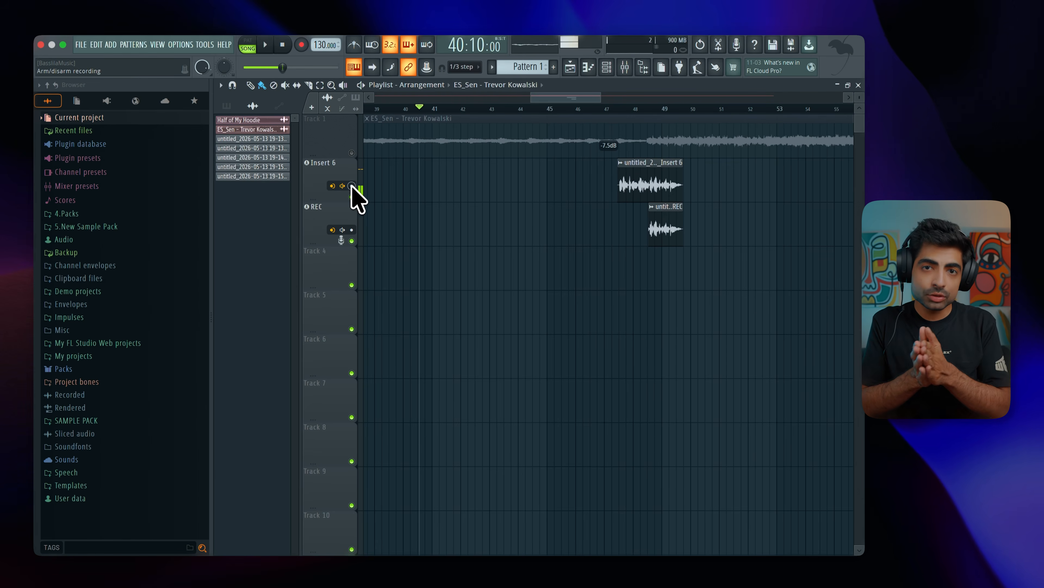
# Switch Insert 6's external input monitoring to Off, set it back to When armed, and arm the track.
pyautogui.rightClick(344, 186)
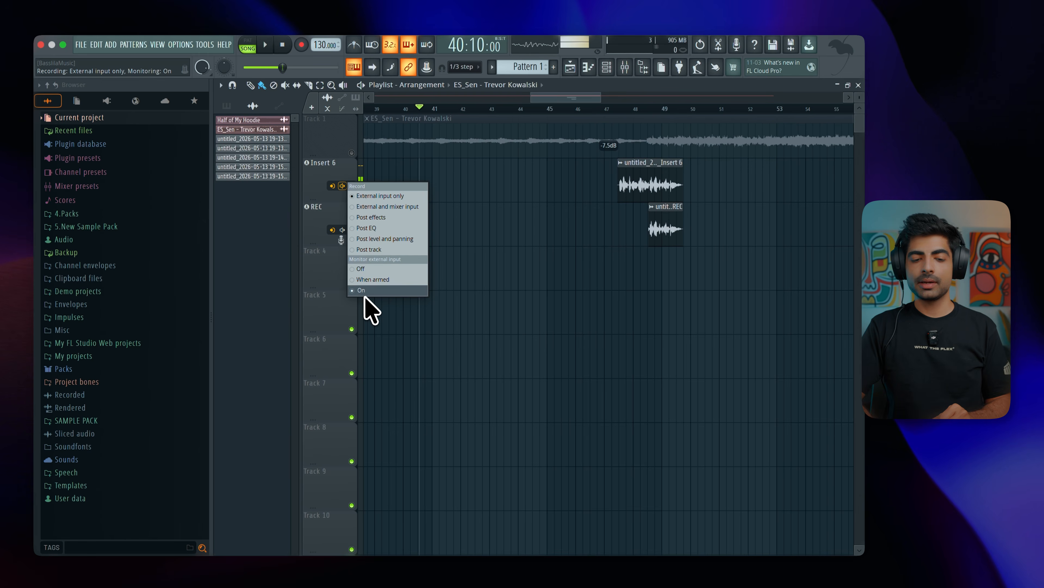
pyautogui.click(365, 272)
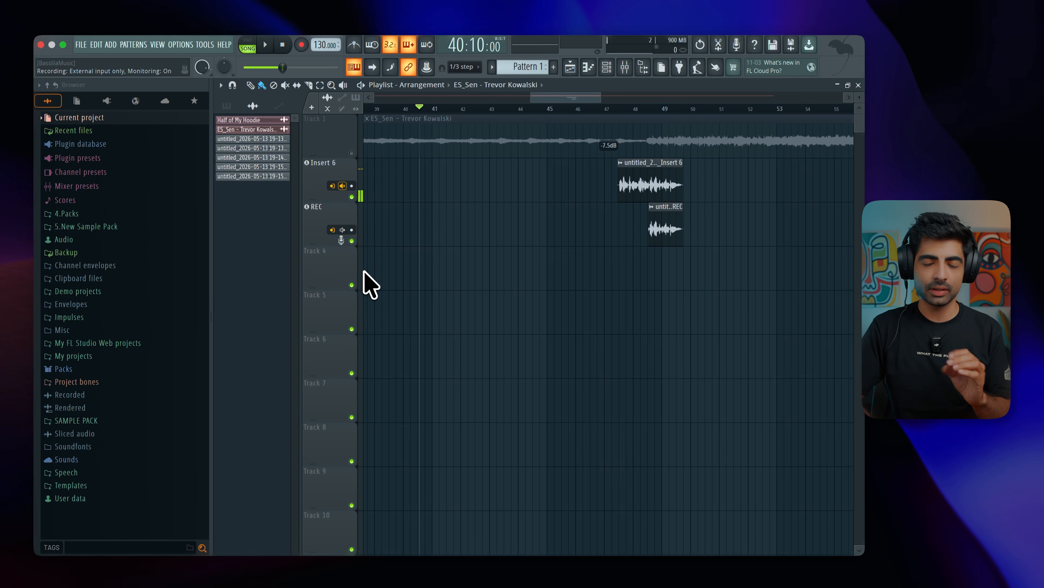
pyautogui.rightClick(343, 186)
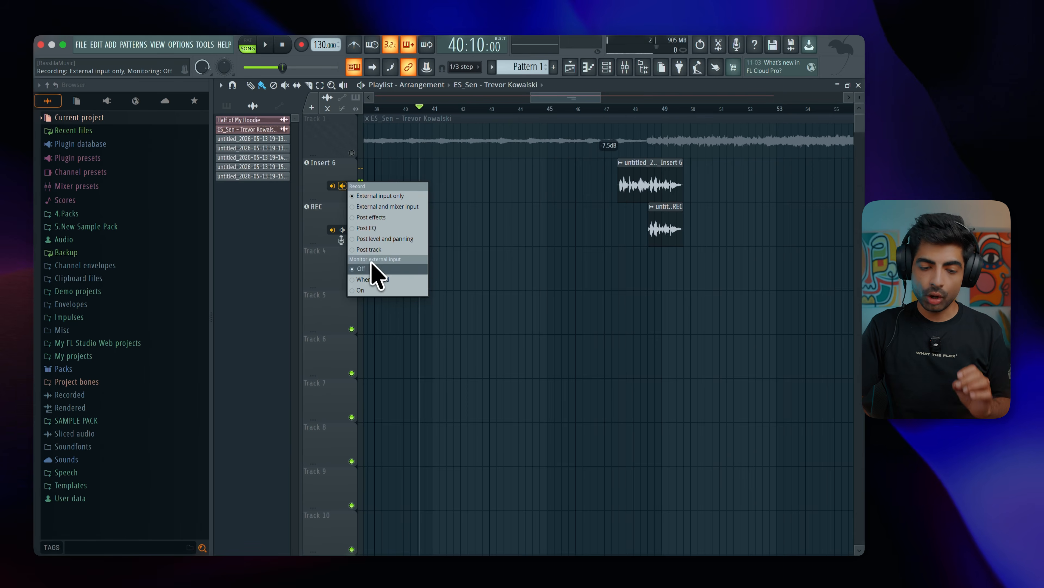
pyautogui.click(371, 280)
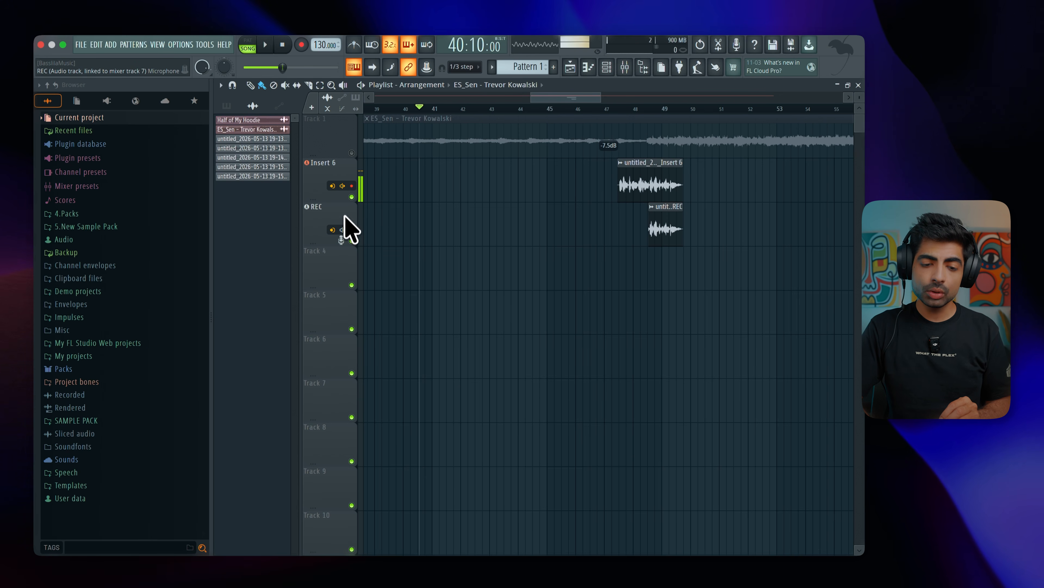
pyautogui.click(343, 186)
pyautogui.click(322, 196)
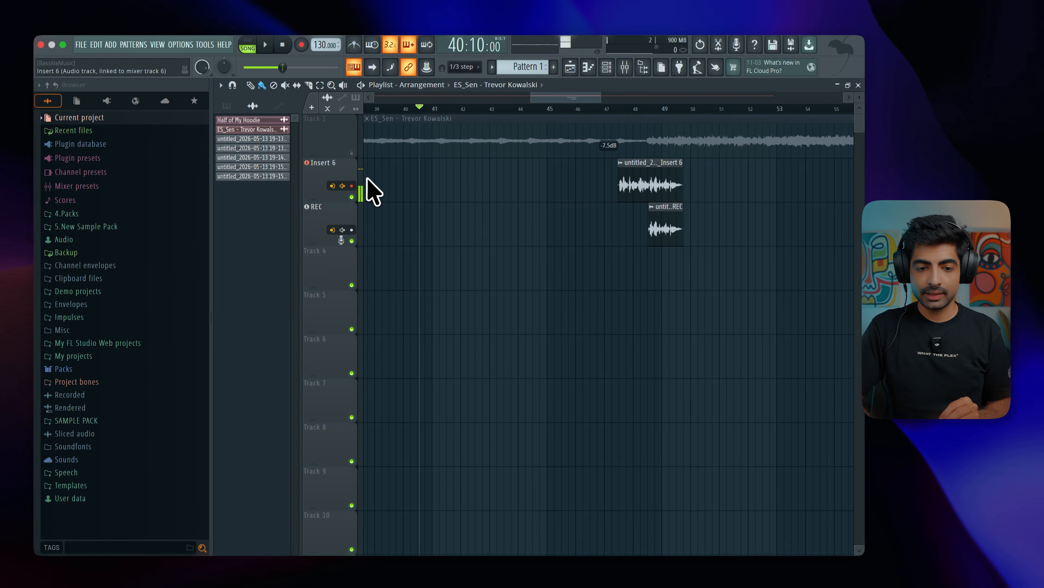
# Try the REC track with external input monitoring On and return it to When armed.
pyautogui.click(343, 230)
pyautogui.click(308, 284)
pyautogui.click(343, 230)
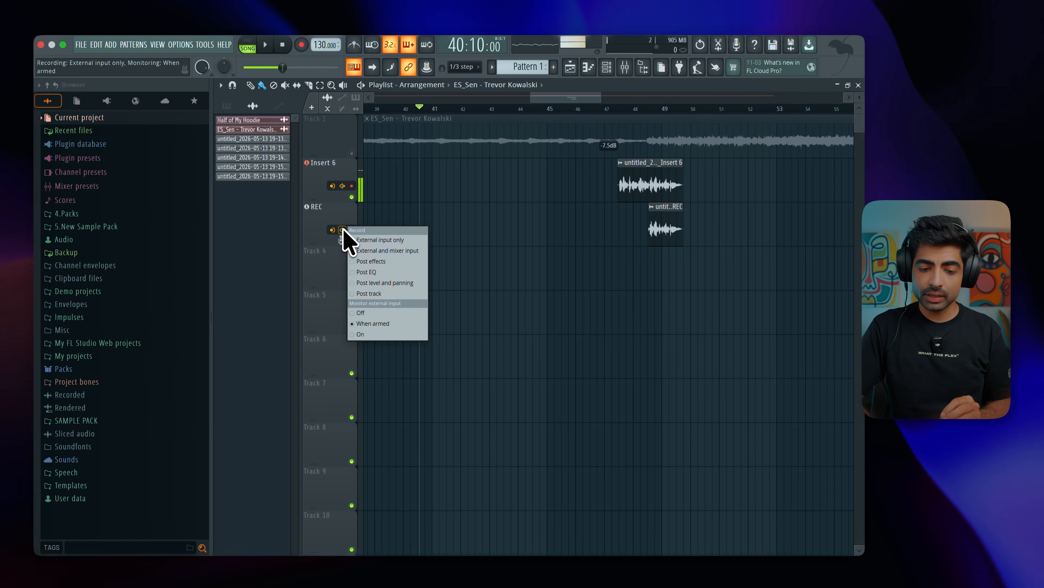
pyautogui.click(380, 334)
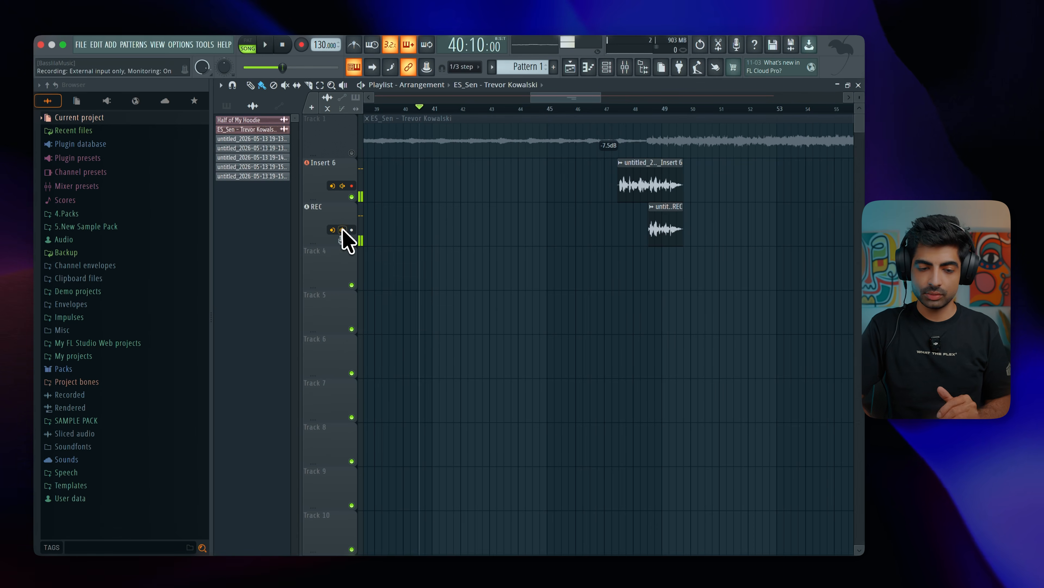
pyautogui.click(343, 230)
pyautogui.click(380, 327)
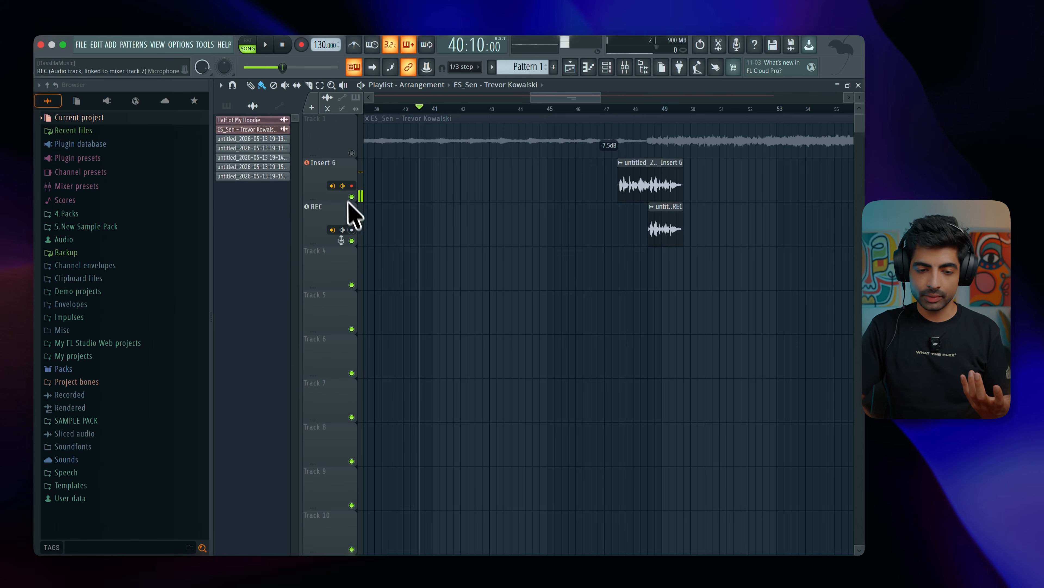
# Add Fruity Delay 2 to the first effect slot of Insert 6, keeping the mixer clear of the playlist track.
pyautogui.click(343, 186)
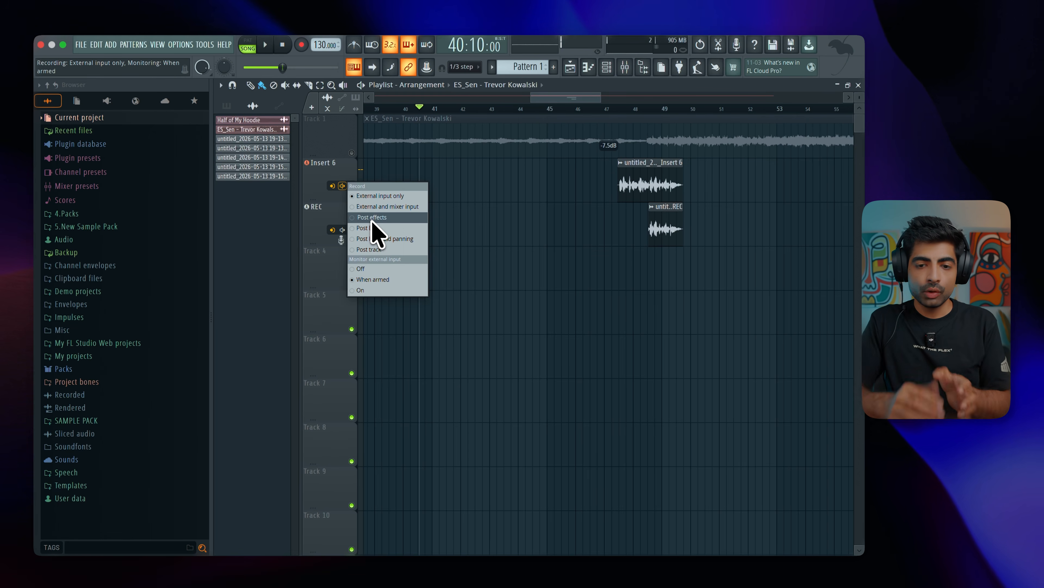
pyautogui.click(625, 66)
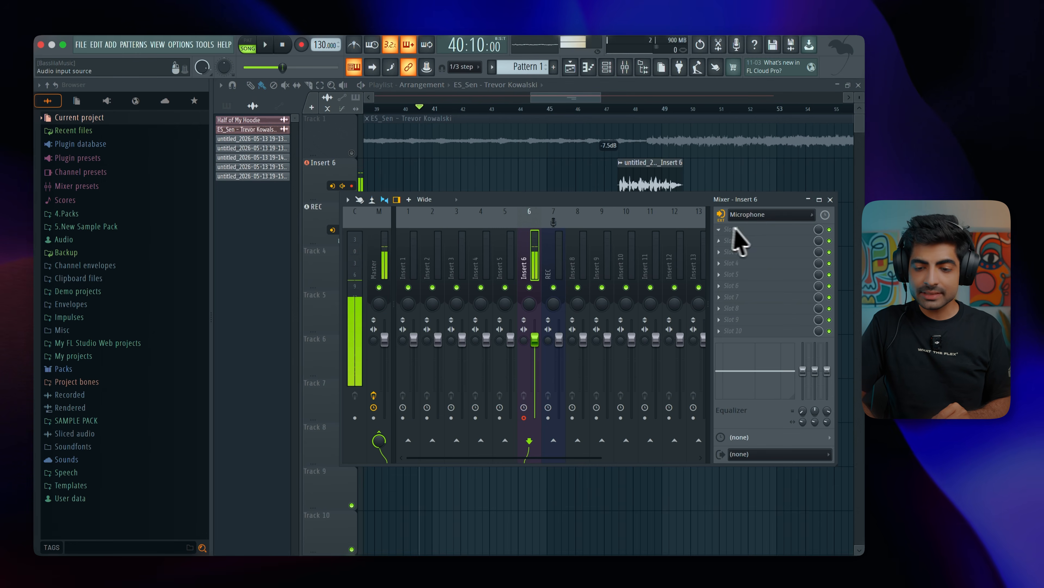
pyautogui.moveTo(587, 199); pyautogui.dragTo(583, 230)
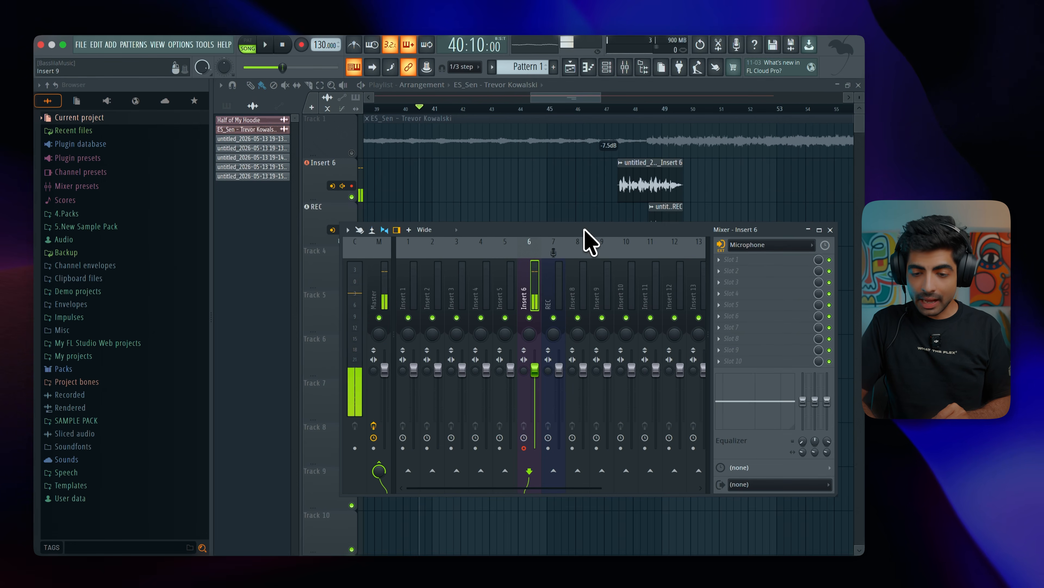
pyautogui.click(726, 265)
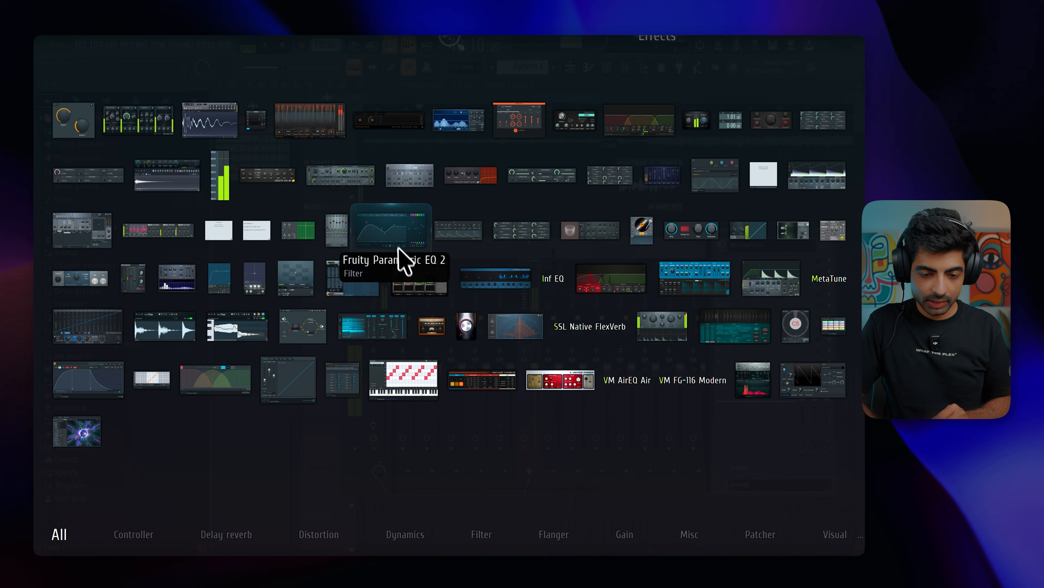
pyautogui.moveTo(239, 516)
pyautogui.click(404, 291)
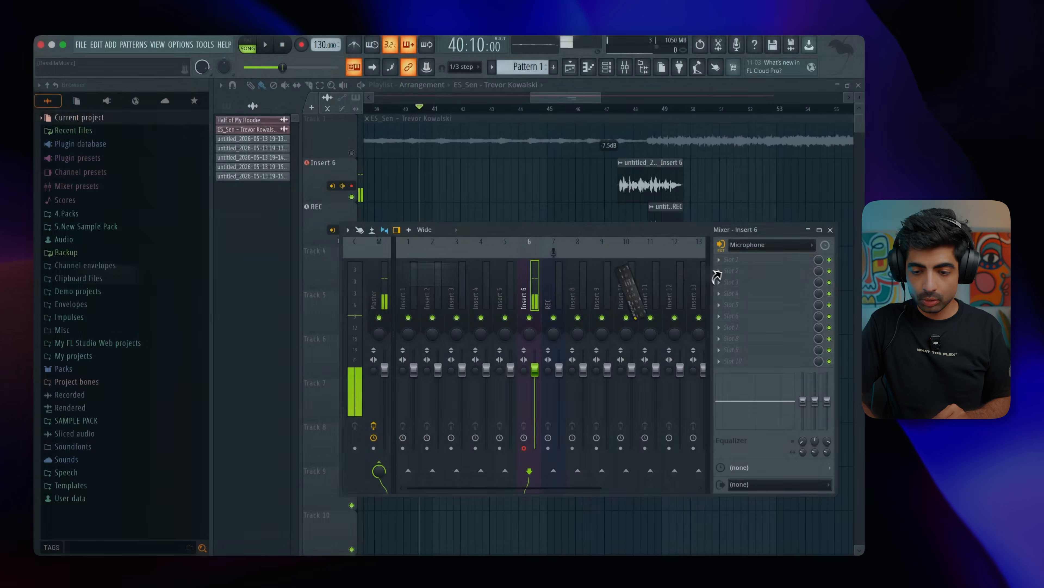
pyautogui.click(519, 195)
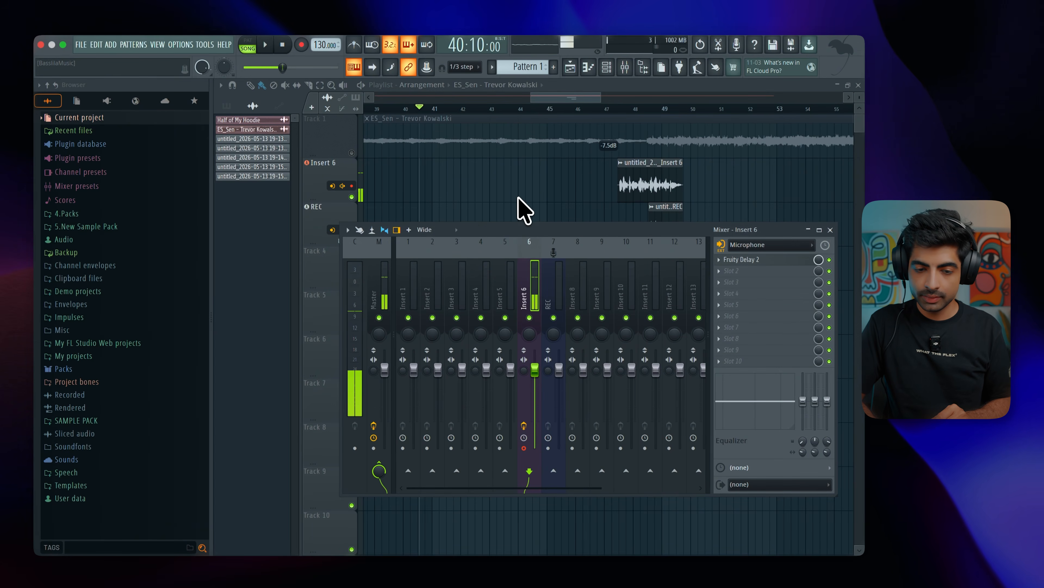
pyautogui.moveTo(525, 229); pyautogui.dragTo(525, 264)
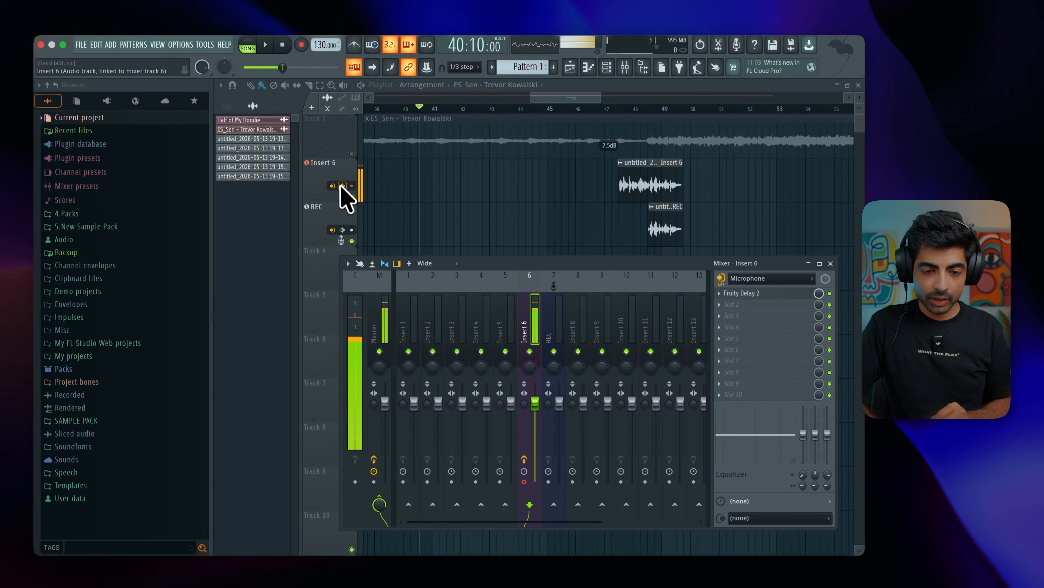
# Record a short Insert 6 take into the playlist as an audio clip, and switch off Fruity Delay 2.
pyautogui.click(301, 44)
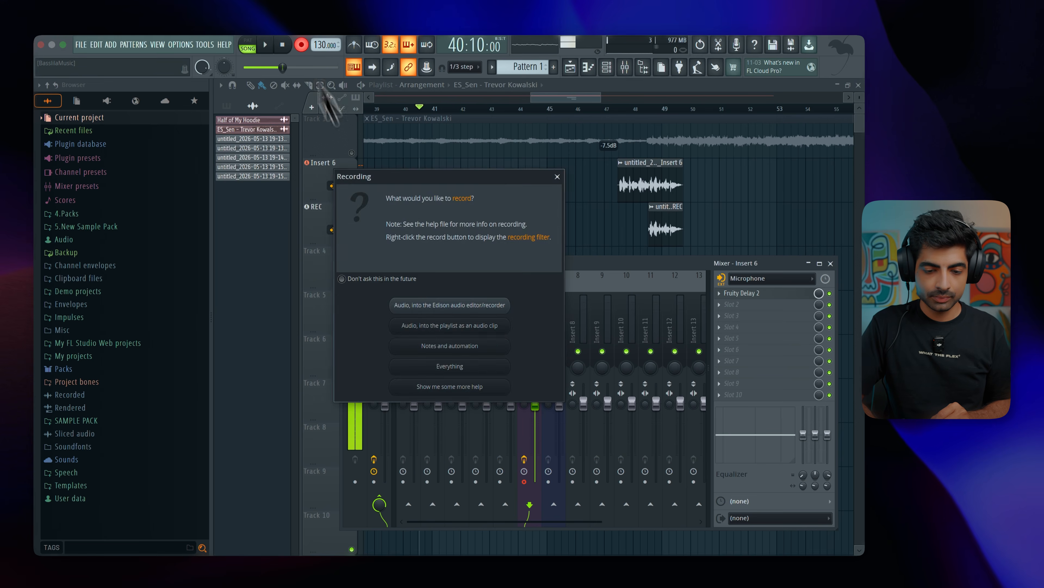
pyautogui.click(450, 326)
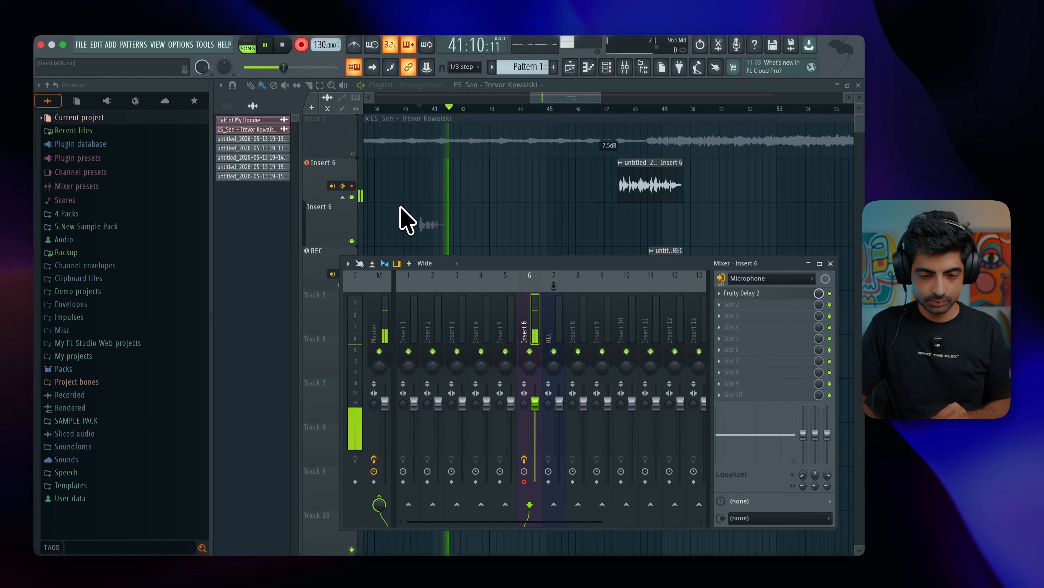
pyautogui.press('space')
pyautogui.click(829, 293)
pyautogui.press('F9')
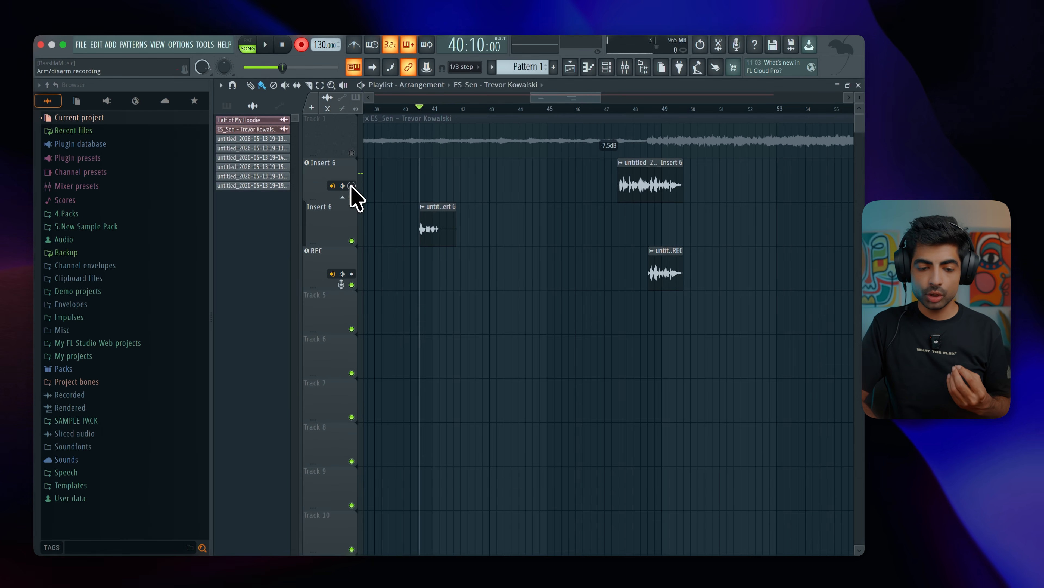
# Turn off record mode and play back the new Insert 6 take without the delay.
pyautogui.press('space')
pyautogui.press('space')
pyautogui.click(300, 45)
pyautogui.press('space')
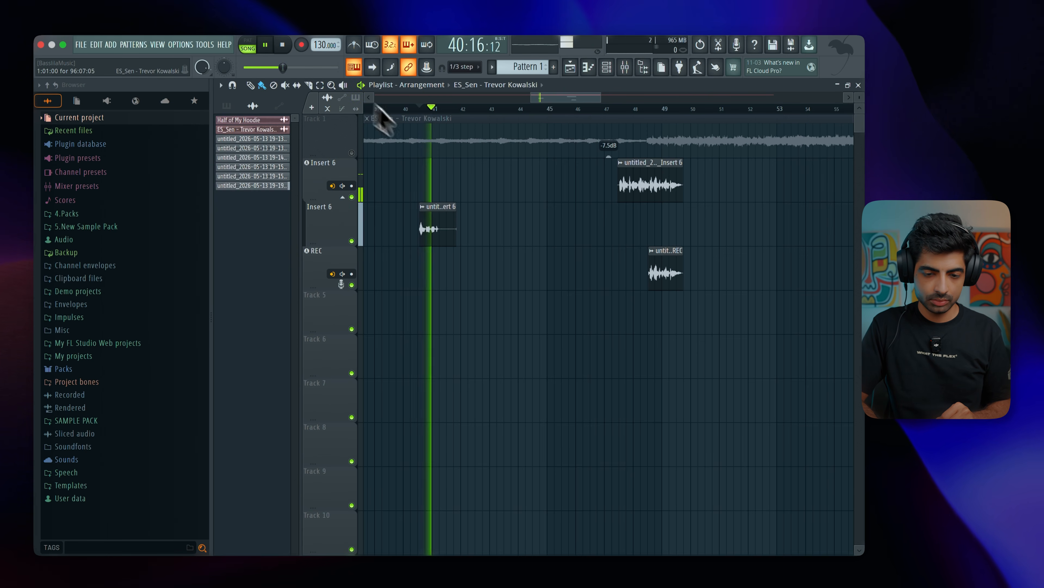
pyautogui.press('space')
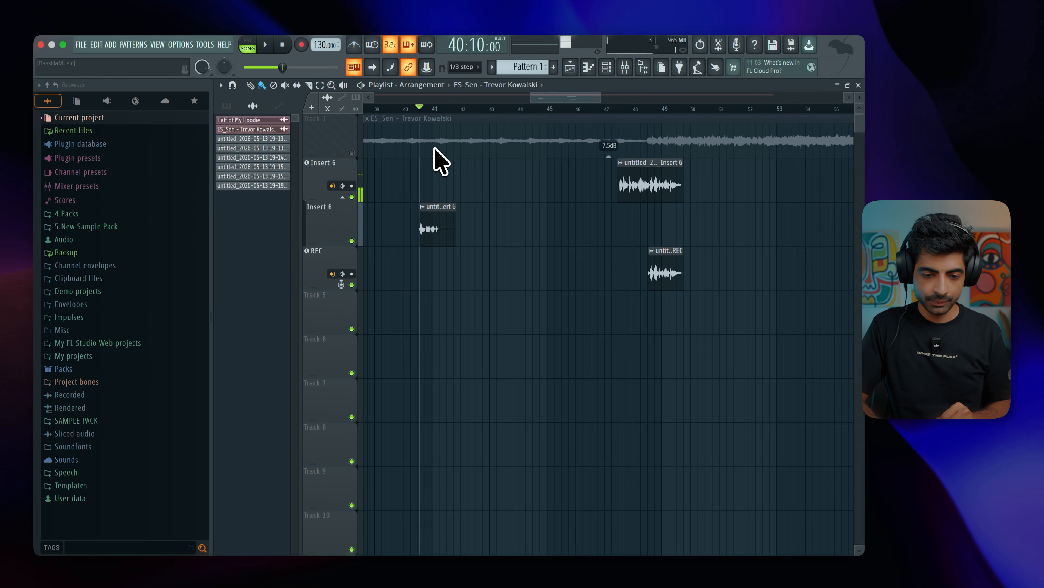
# Set Insert 6's recording point to Post effects and delete the dry take from its second lane.
pyautogui.rightClick(343, 187)
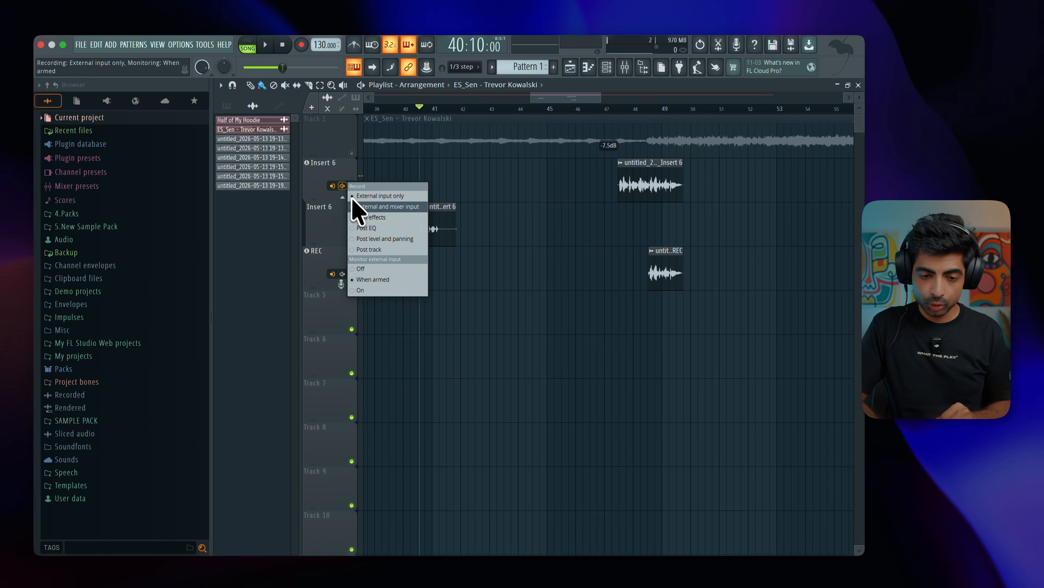
pyautogui.click(386, 218)
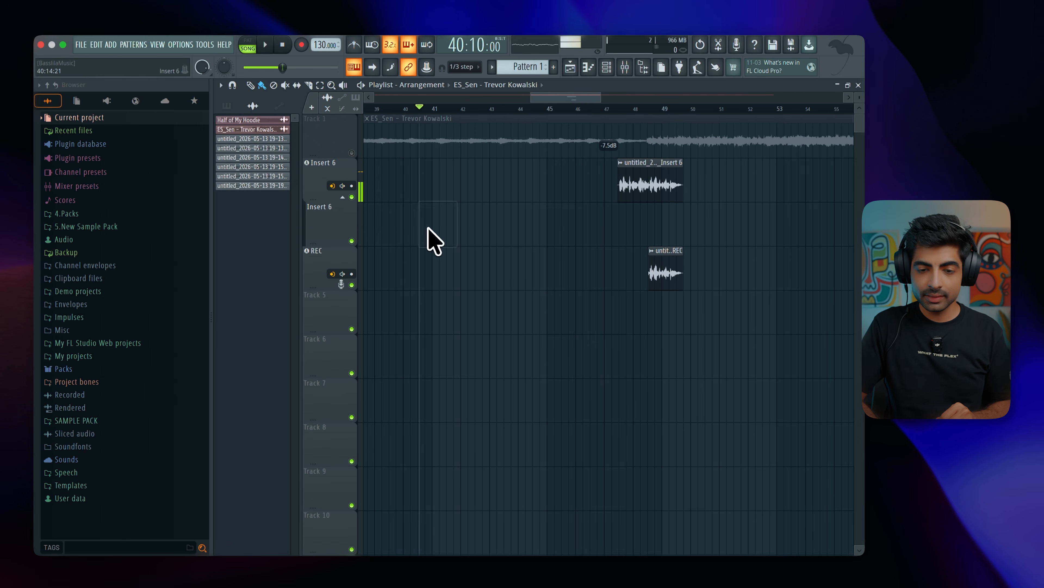
# Record a take through Fruity Delay 2 into the playlist as an audio clip and play it back.
pyautogui.click(624, 68)
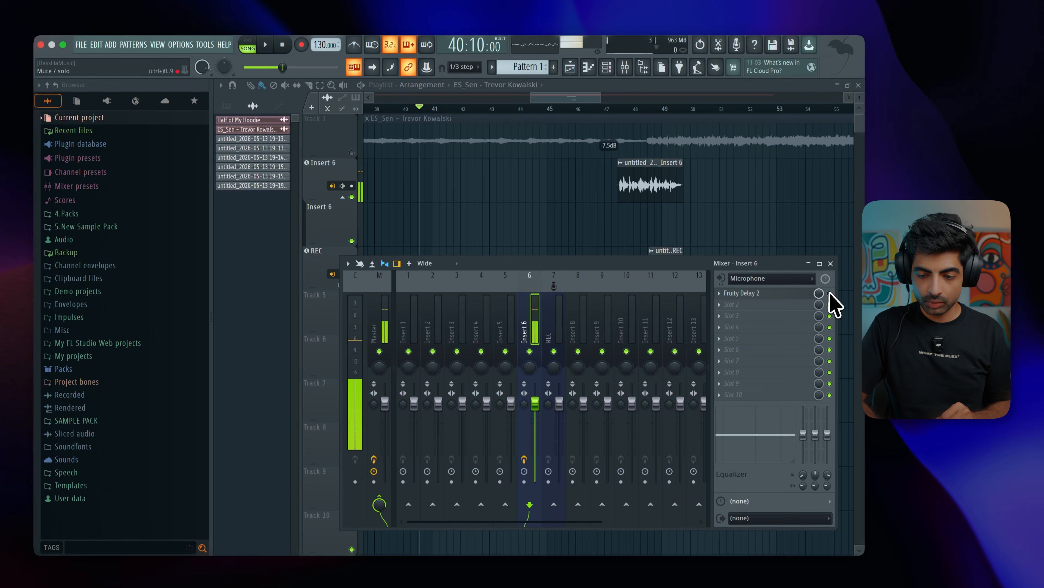
pyautogui.click(302, 45)
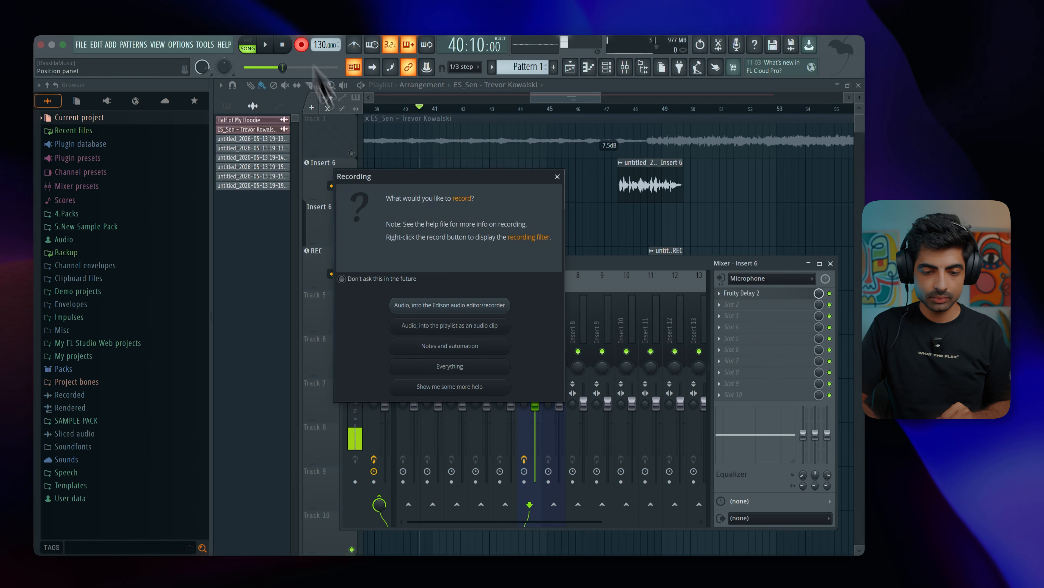
pyautogui.click(450, 325)
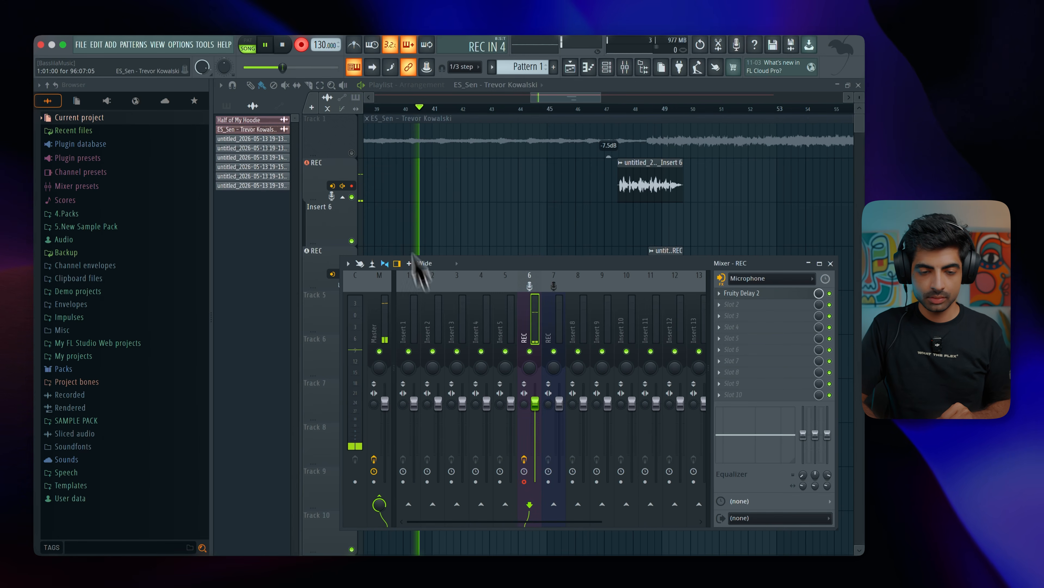
pyautogui.click(282, 44)
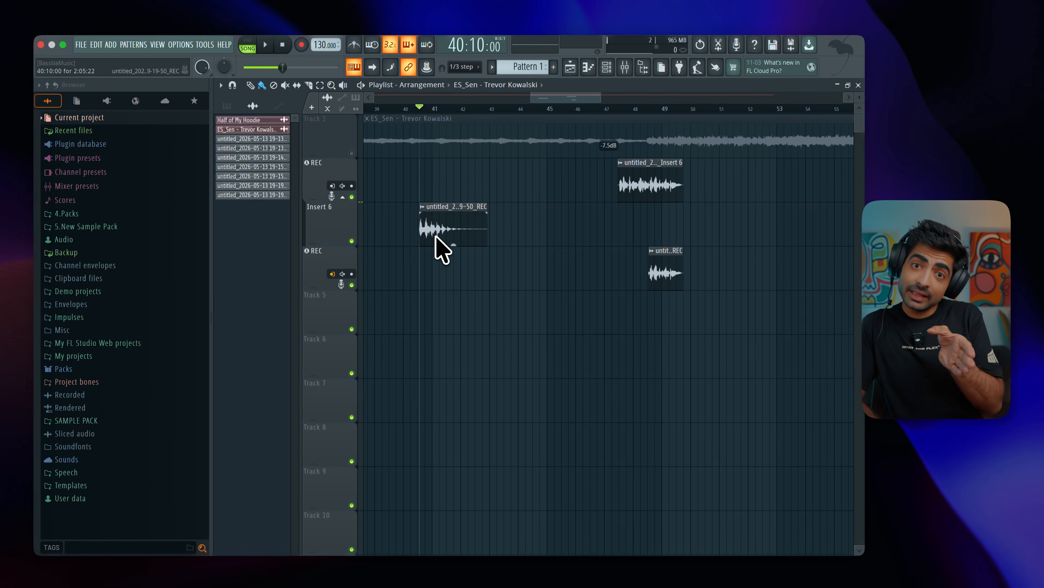
pyautogui.press('space')
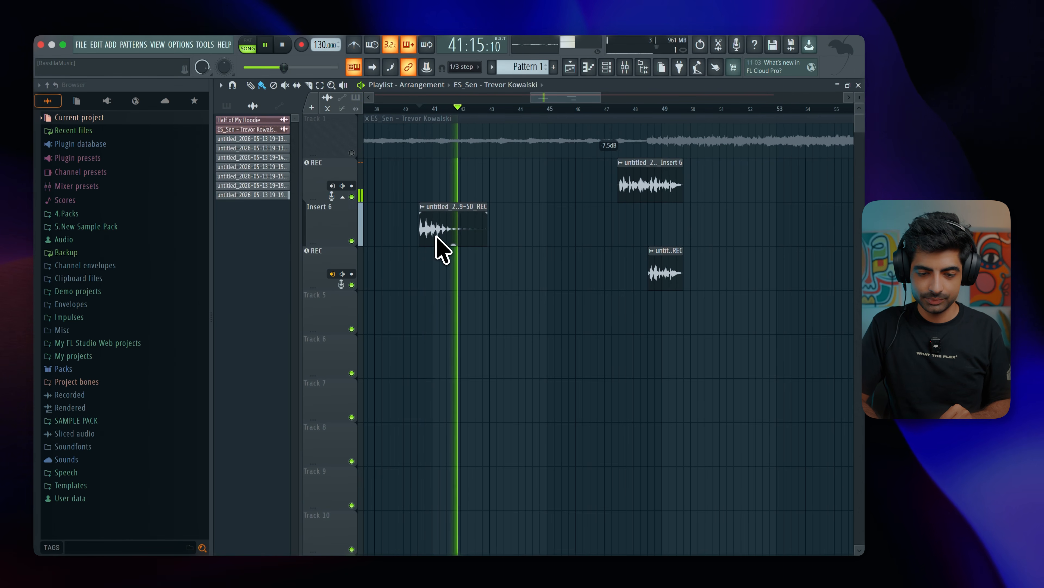
pyautogui.press('space')
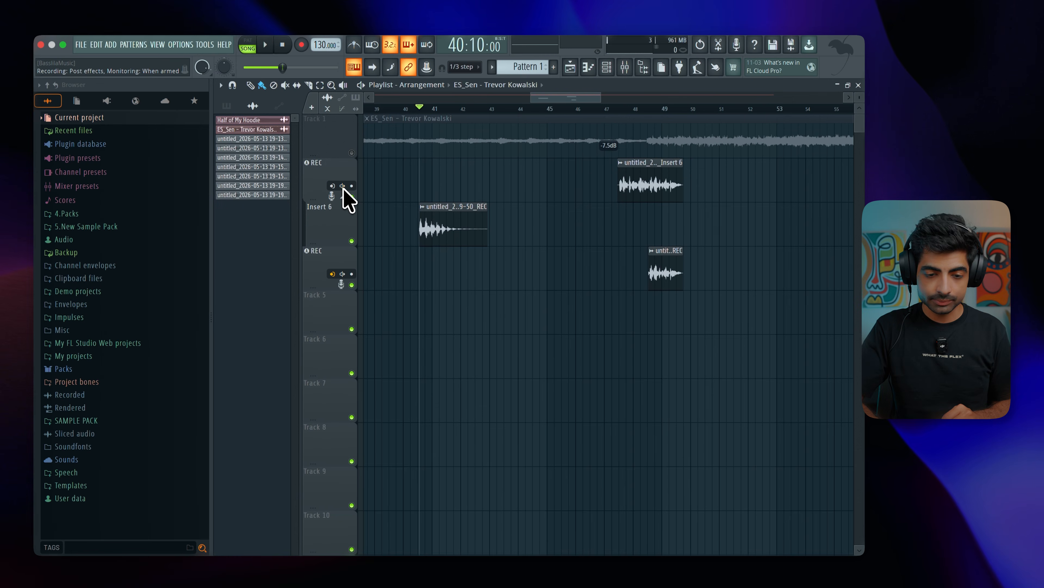
# Review the first REC track's Post EQ recording option and lower its low-shelf EQ band to about -14.4 dB.
pyautogui.click(342, 186)
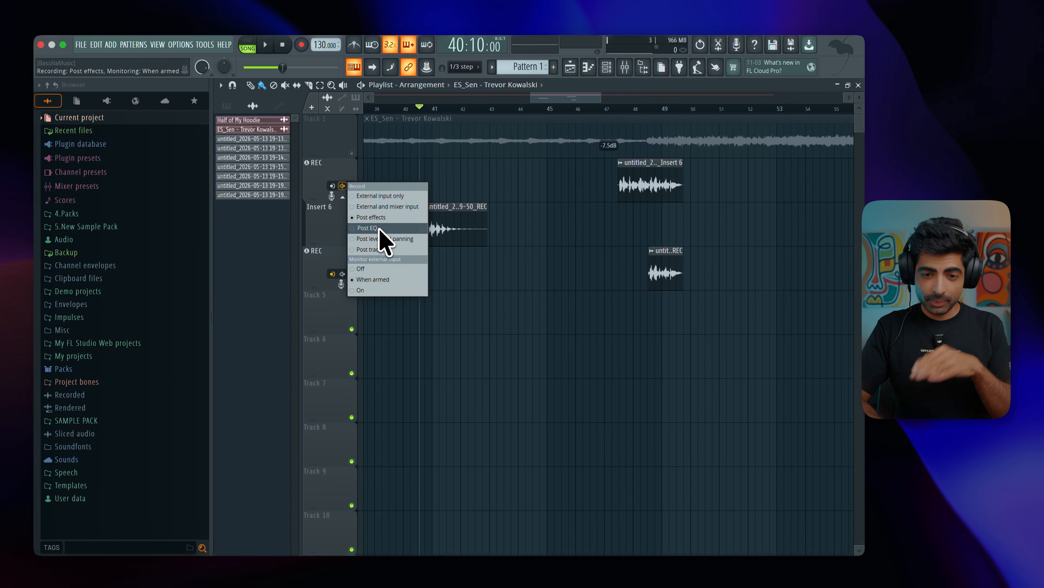
pyautogui.click(367, 228)
pyautogui.click(625, 66)
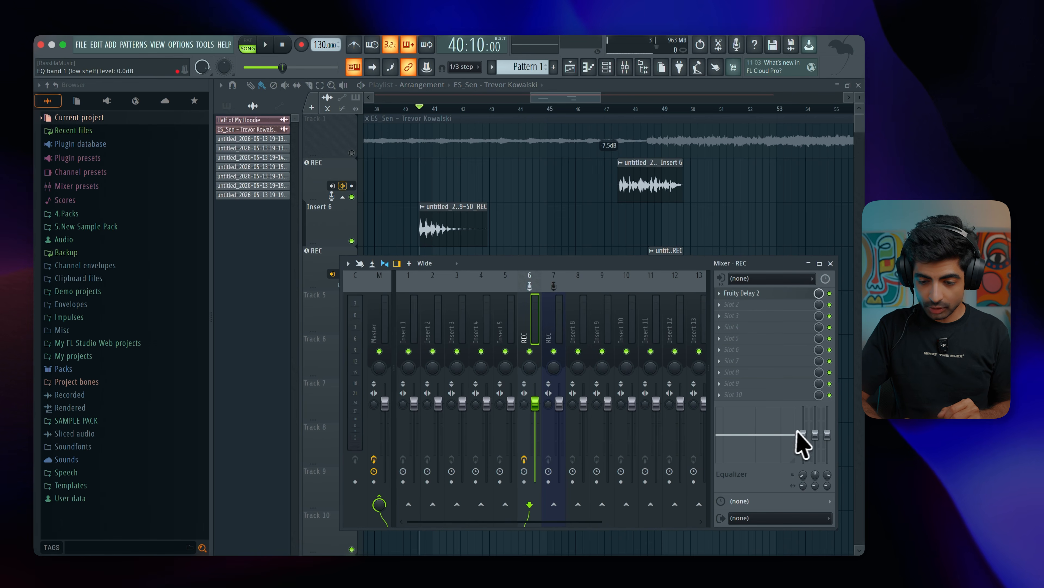
pyautogui.moveTo(803, 489); pyautogui.dragTo(798, 517)
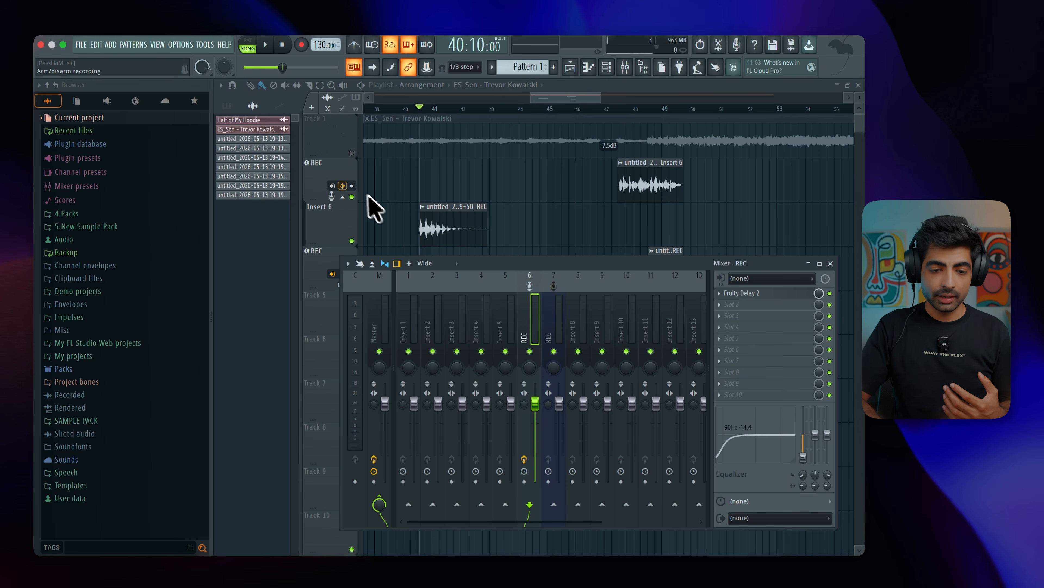
# Set the first REC track's recording point to Post level and panning and lower its mixer volume to about -10 dB.
pyautogui.click(342, 186)
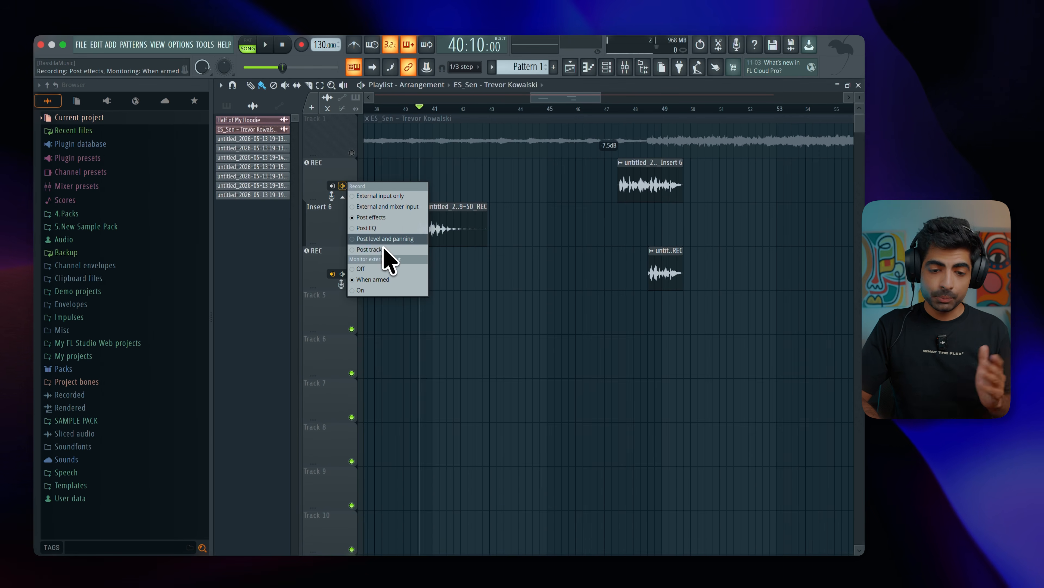
pyautogui.click(395, 238)
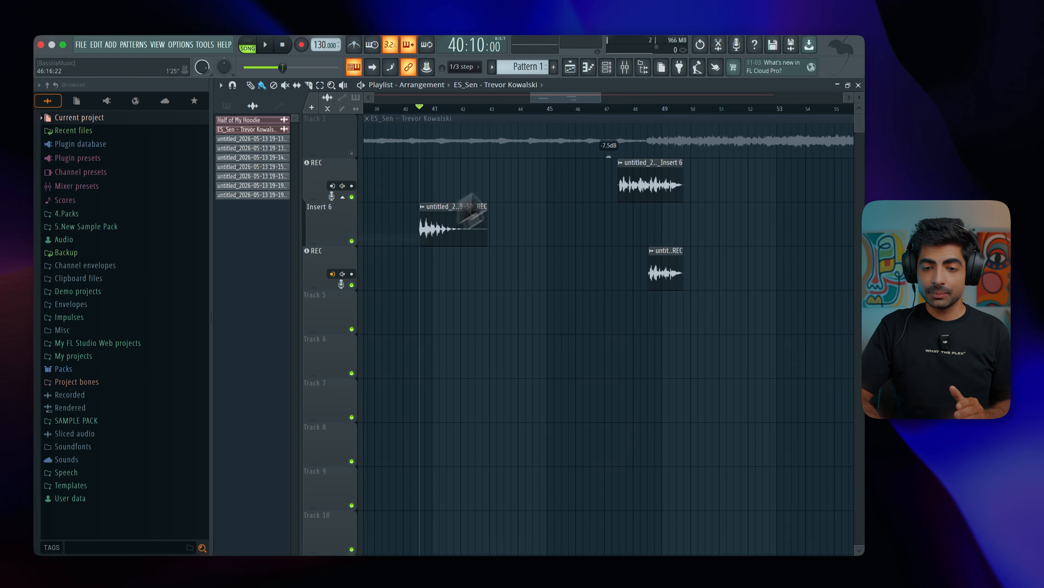
pyautogui.click(625, 68)
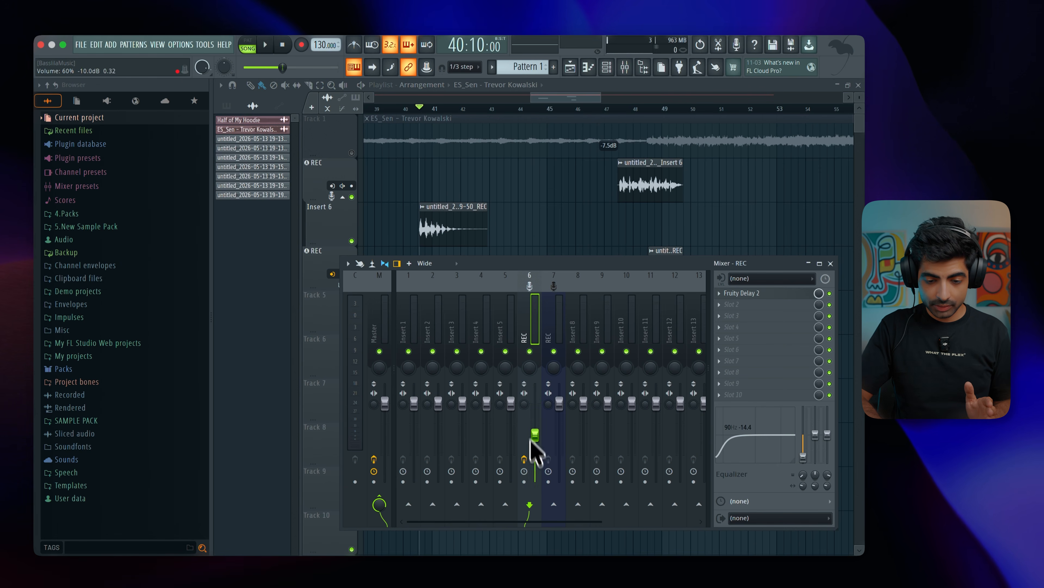
# Delete the take recorded with the delay from the Insert 6 lane.
pyautogui.rightClick(452, 234)
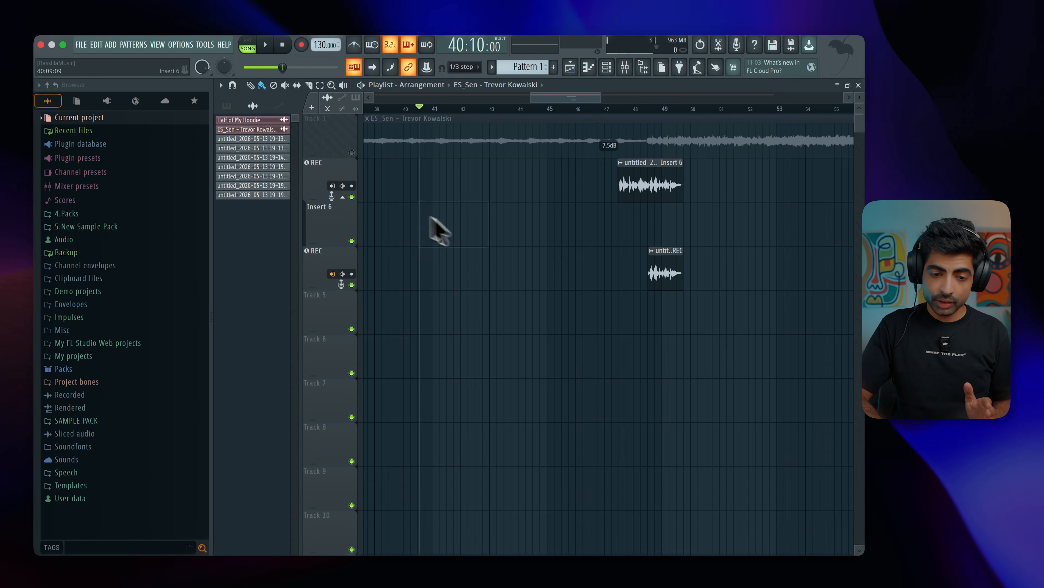
# Arm the first REC track and record a short take into the playlist as an audio clip.
pyautogui.click(351, 185)
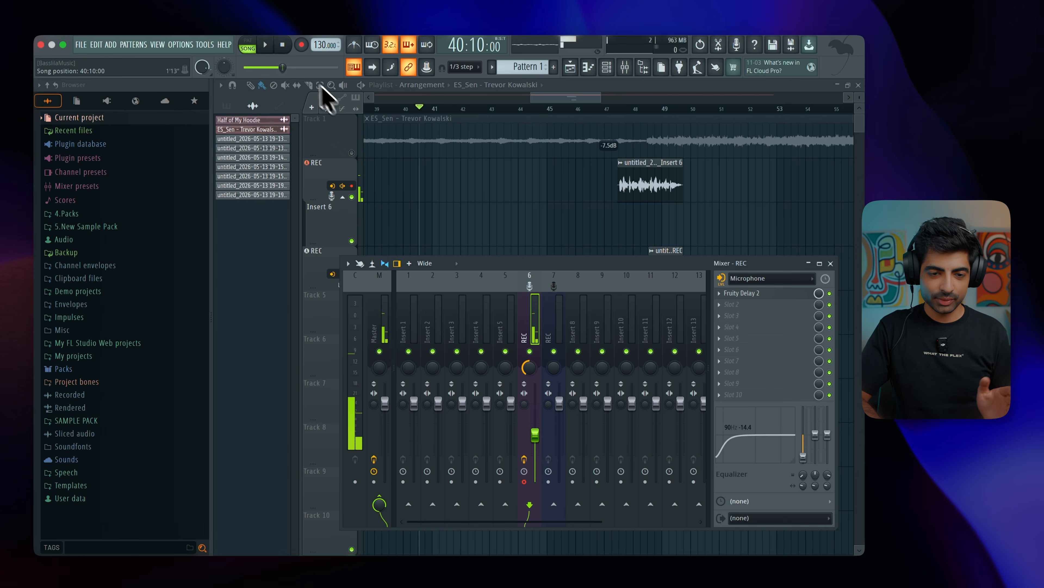
pyautogui.click(300, 45)
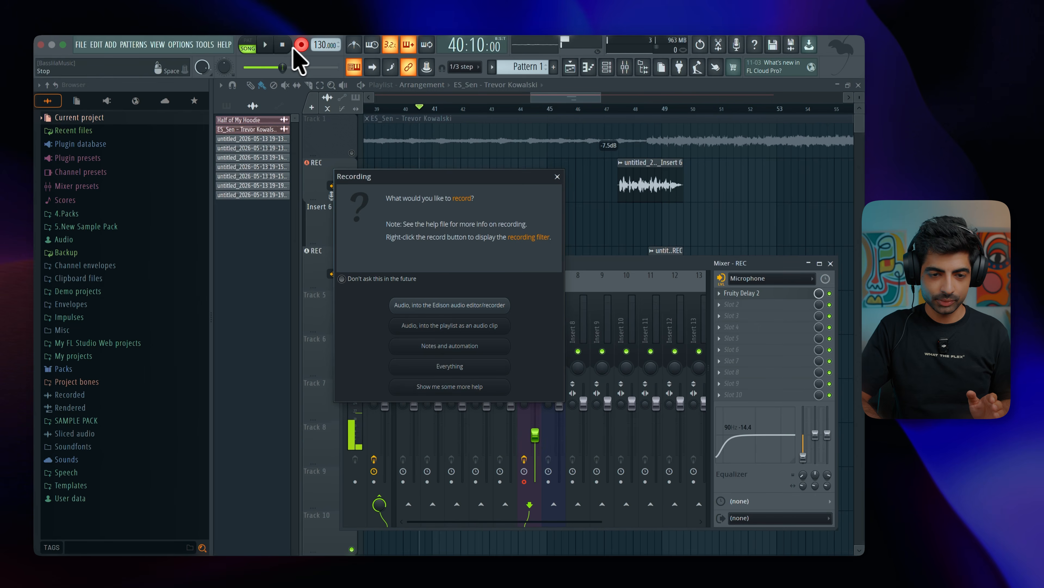
pyautogui.click(461, 326)
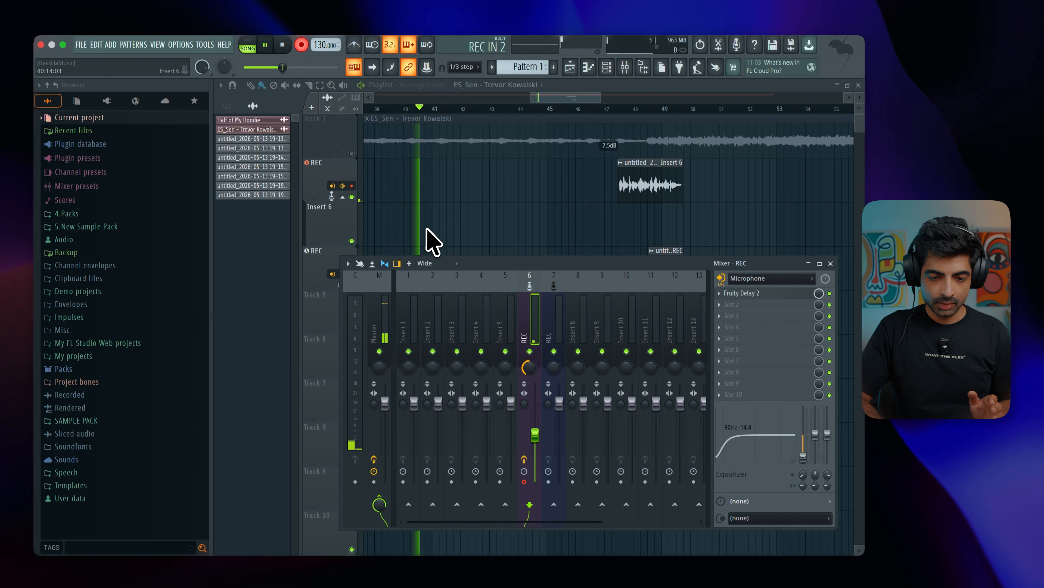
pyautogui.press('space')
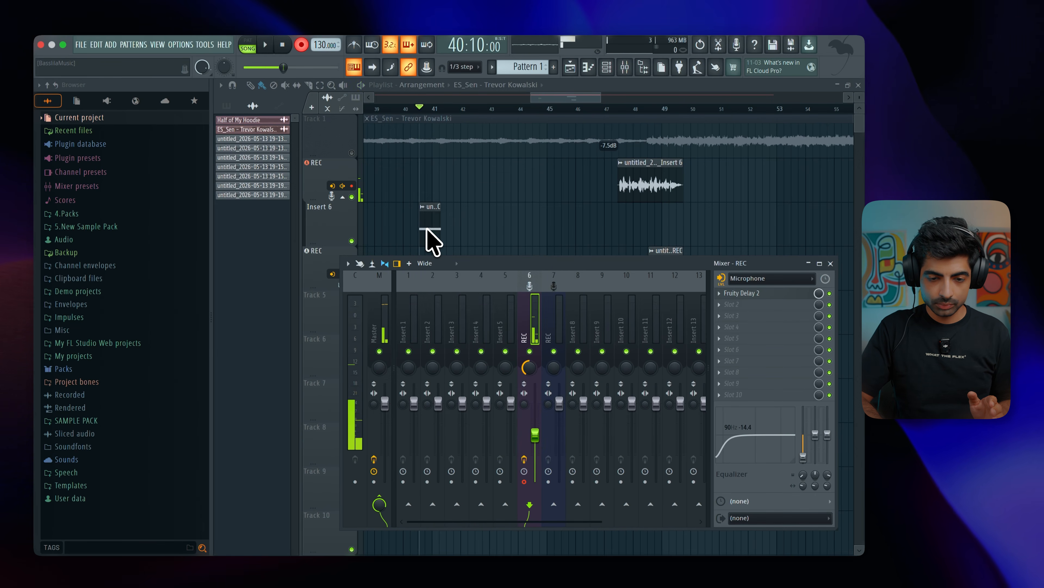
# Solo the Insert 6 lane, switch off record mode and play back the new take.
pyautogui.click(352, 243)
pyautogui.press('space')
pyautogui.press('space')
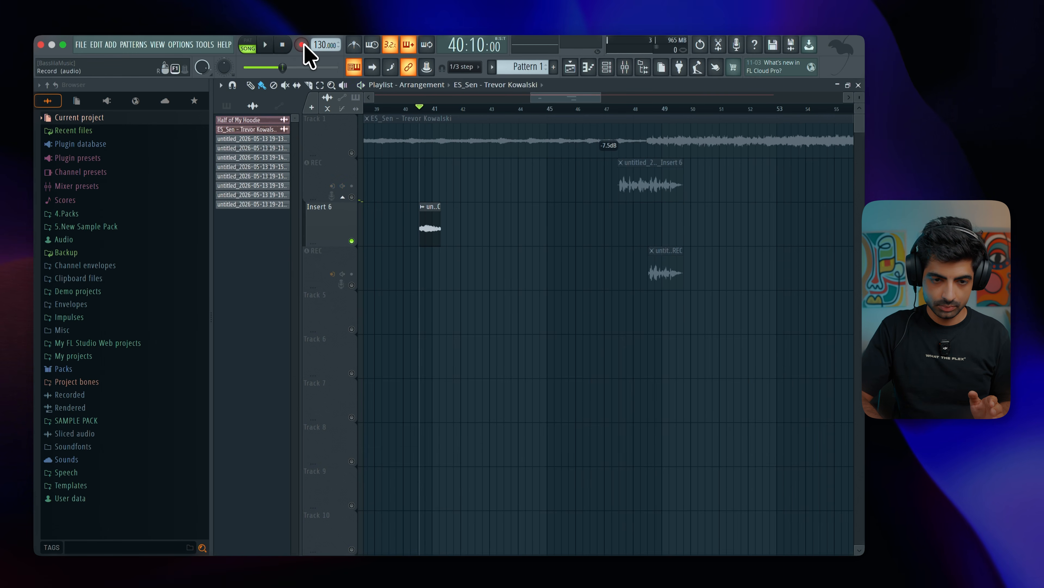
pyautogui.click(304, 44)
pyautogui.press('space')
pyautogui.press('space')
pyautogui.press('space')
pyautogui.press('space')
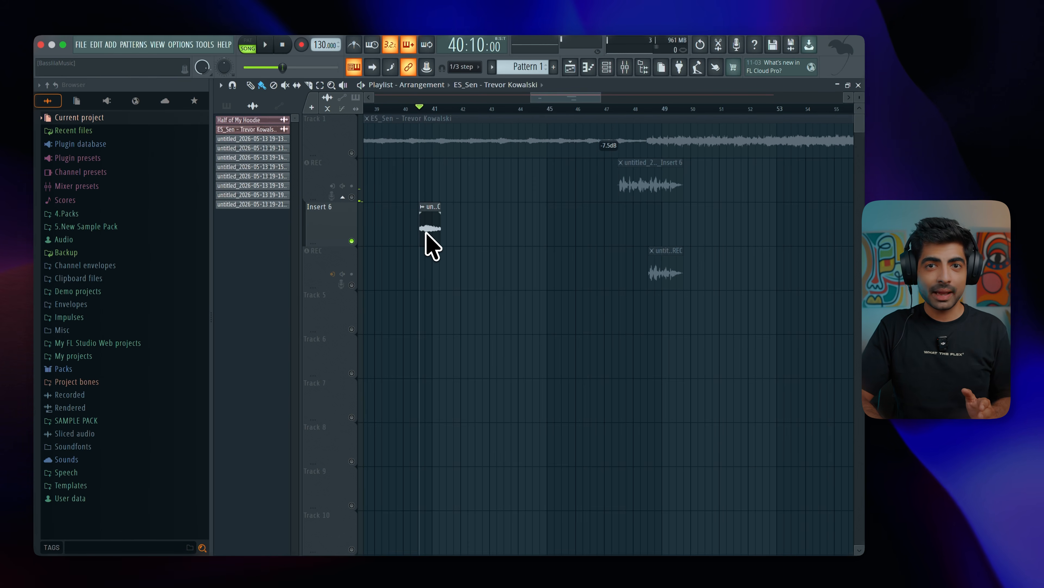
# Unsolo the playlist so all tracks are active again, and open the first REC track's recording and monitoring options.
pyautogui.click(352, 196)
pyautogui.rightClick(352, 196)
pyautogui.rightClick(352, 197)
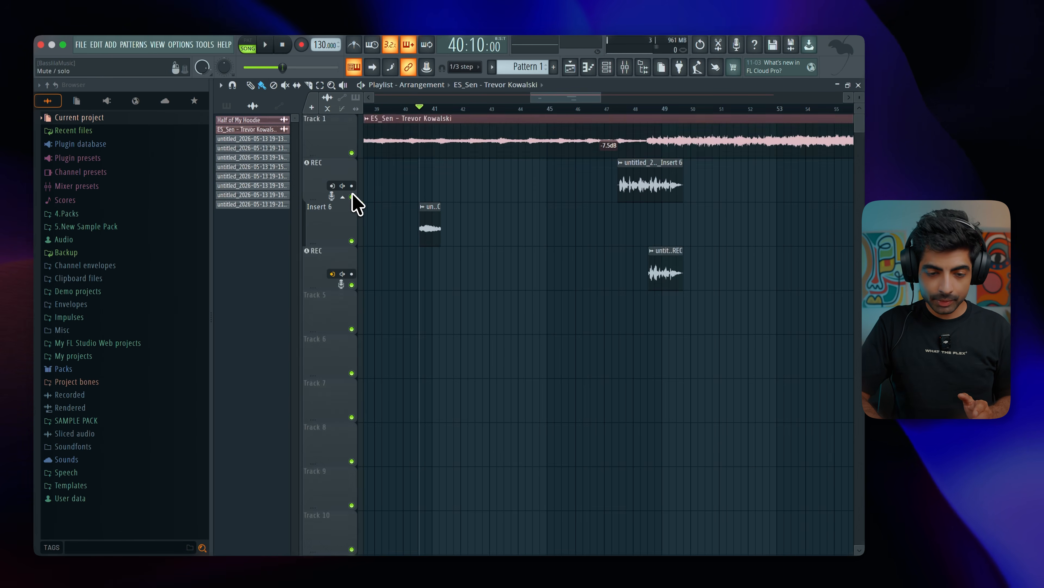
pyautogui.click(342, 186)
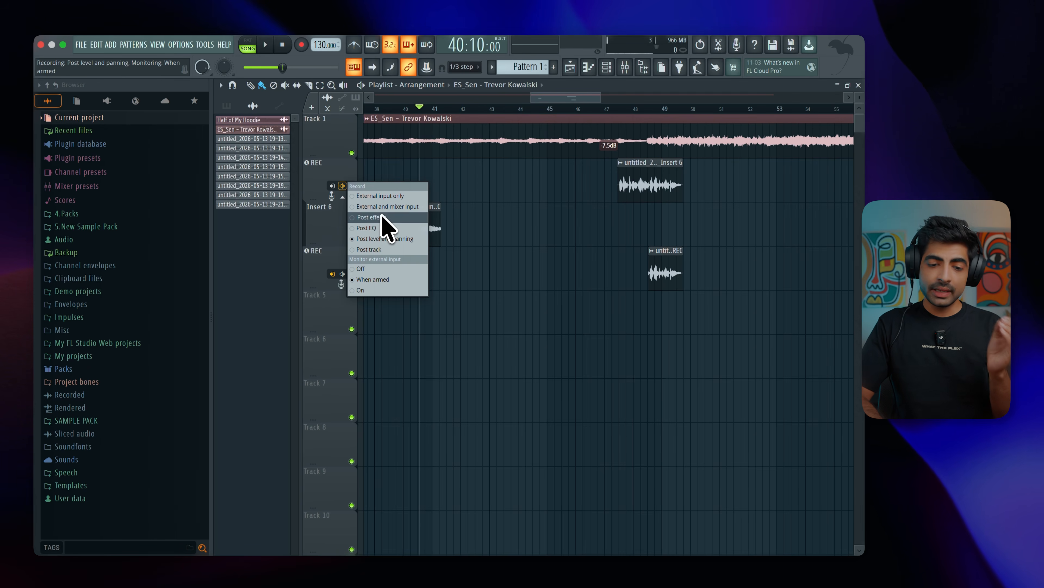